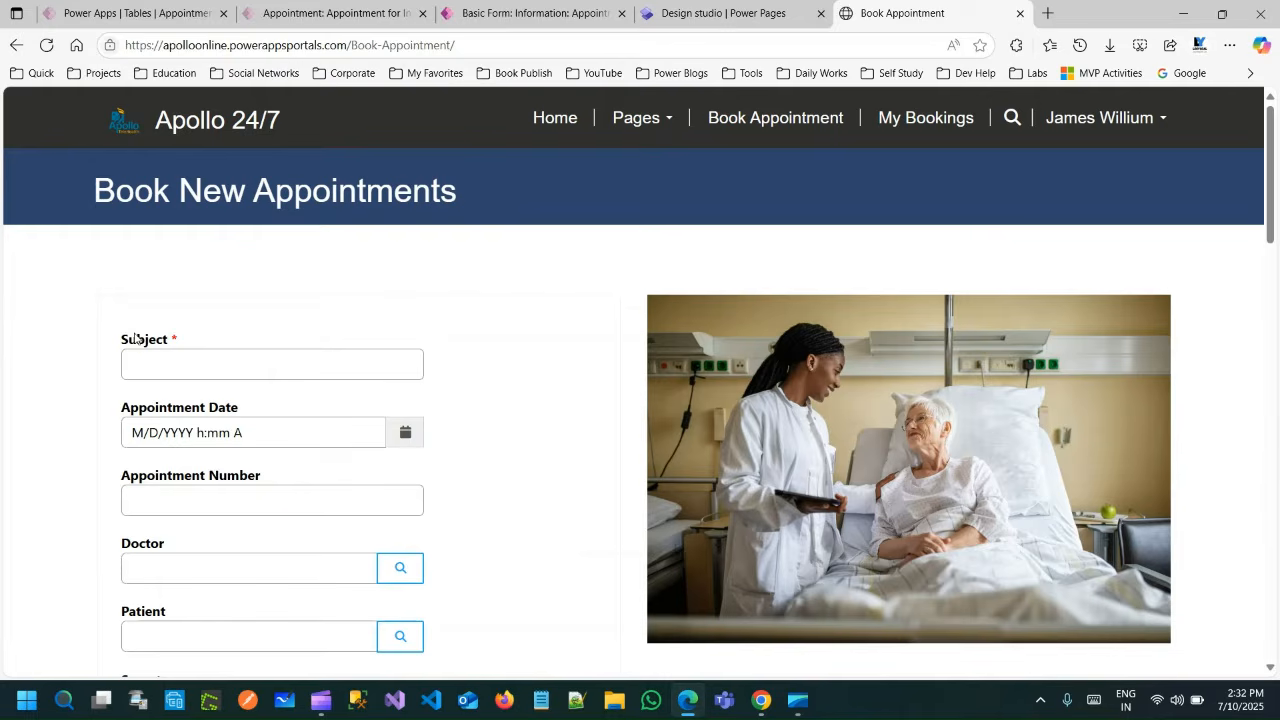
Test the Subject field of the booking form with arbitrary text such as dsfsdfdffdf and sdfdfdfsdfsd, clearing it each time
{"action": "left_click_drag", "start_coordinate": [136, 340], "coordinate": [215, 337]}
{"action": "left_click", "coordinate": [158, 352]}
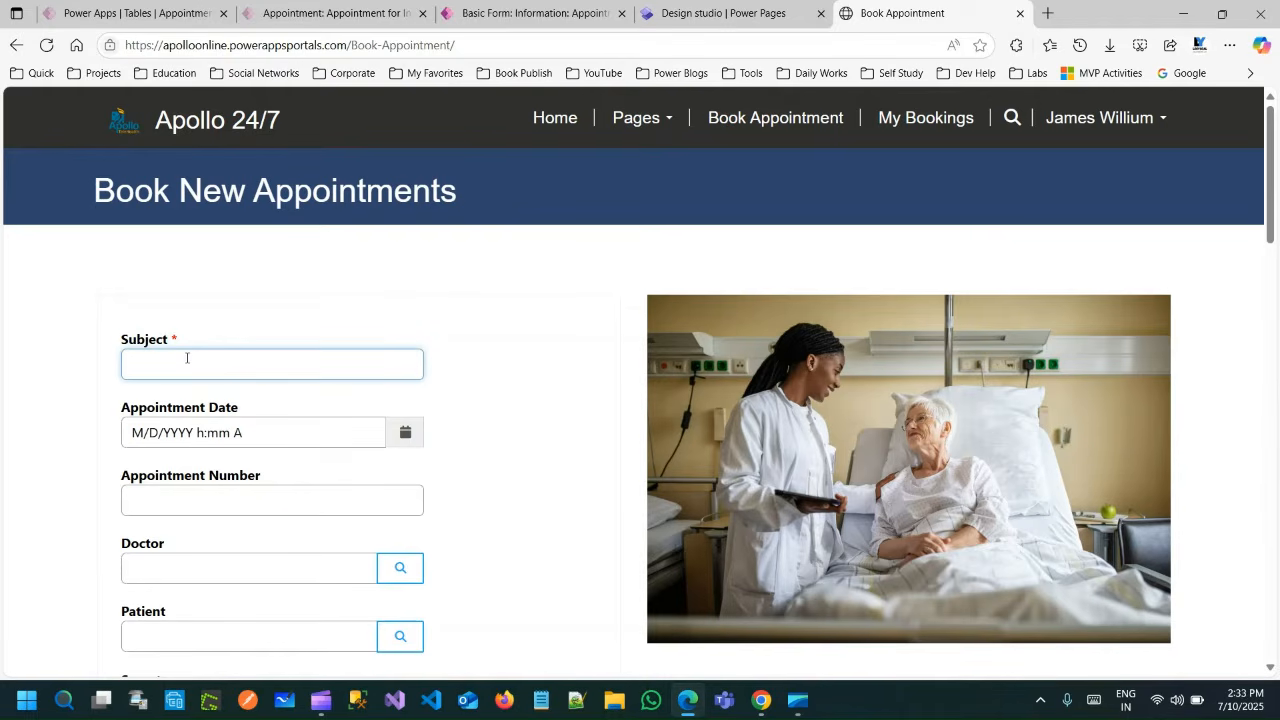
{"action": "type", "text": "dsfsdfdffdf"}
{"action": "left_click_drag", "start_coordinate": [210, 360], "coordinate": [88, 370]}
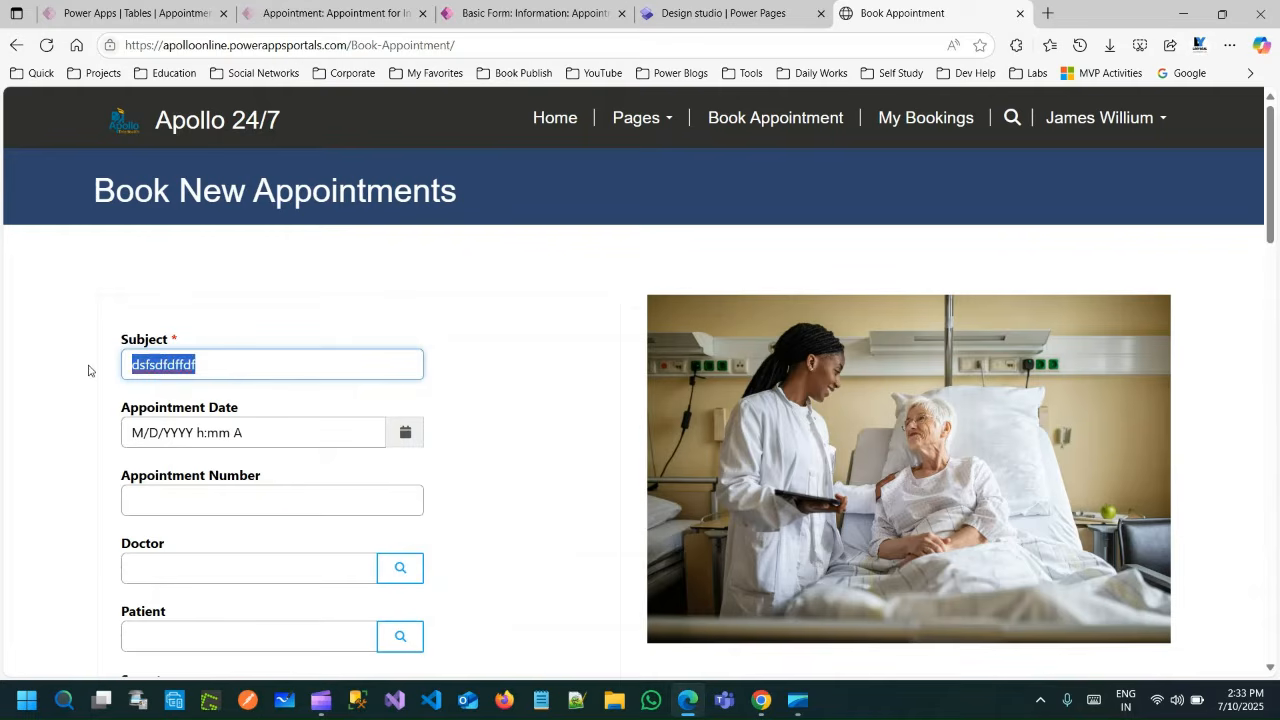
{"action": "key", "text": "BackSpace"}
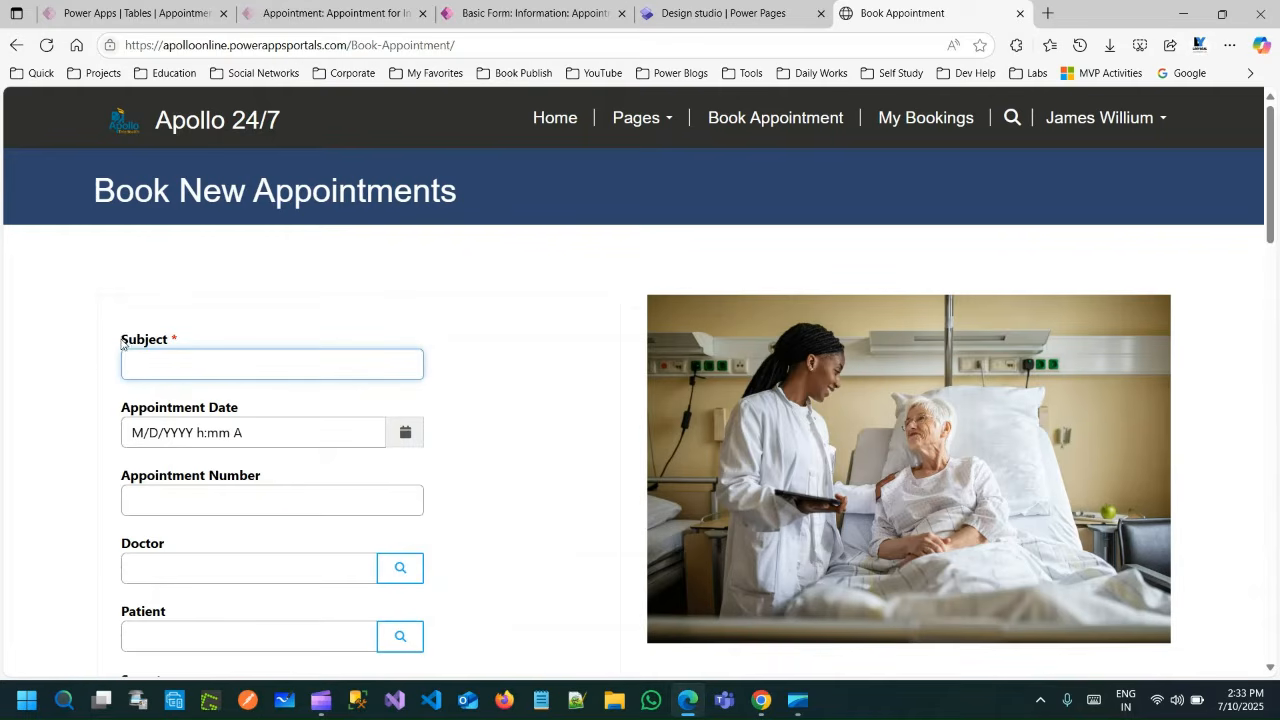
{"action": "left_click_drag", "start_coordinate": [121, 343], "coordinate": [171, 341]}
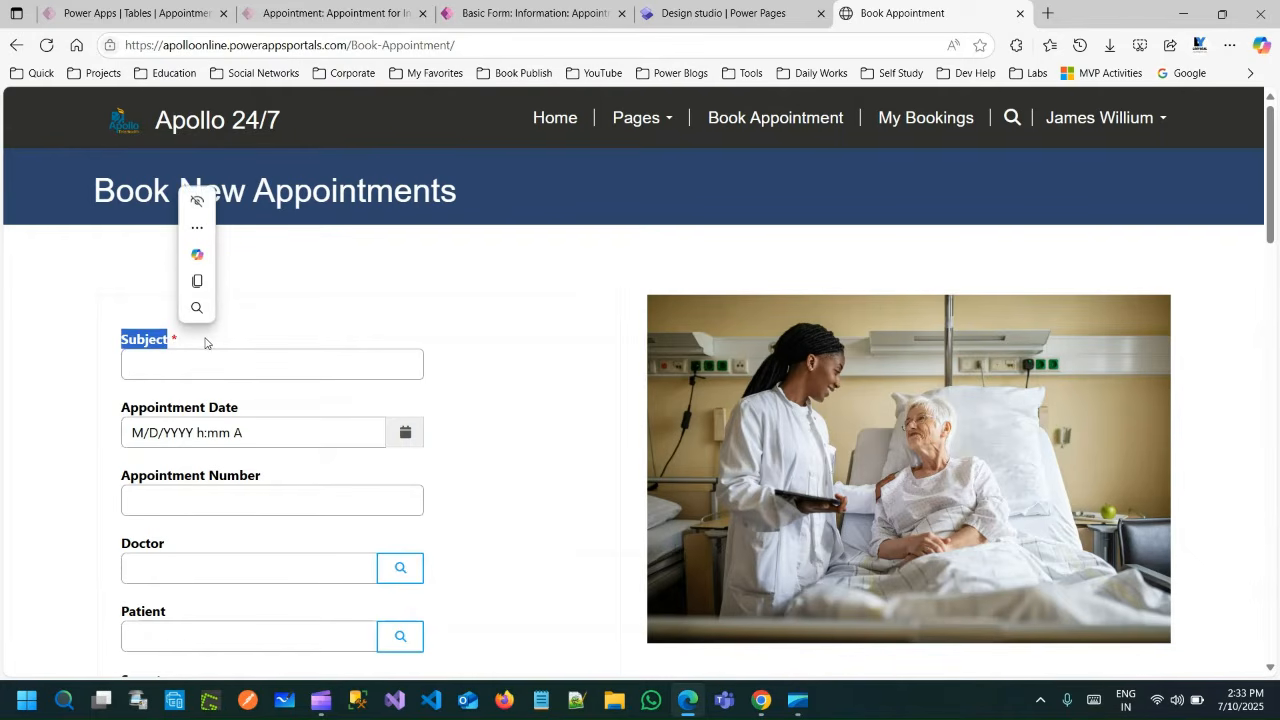
{"action": "left_click", "coordinate": [194, 365]}
{"action": "type", "text": "sdfdfd"}
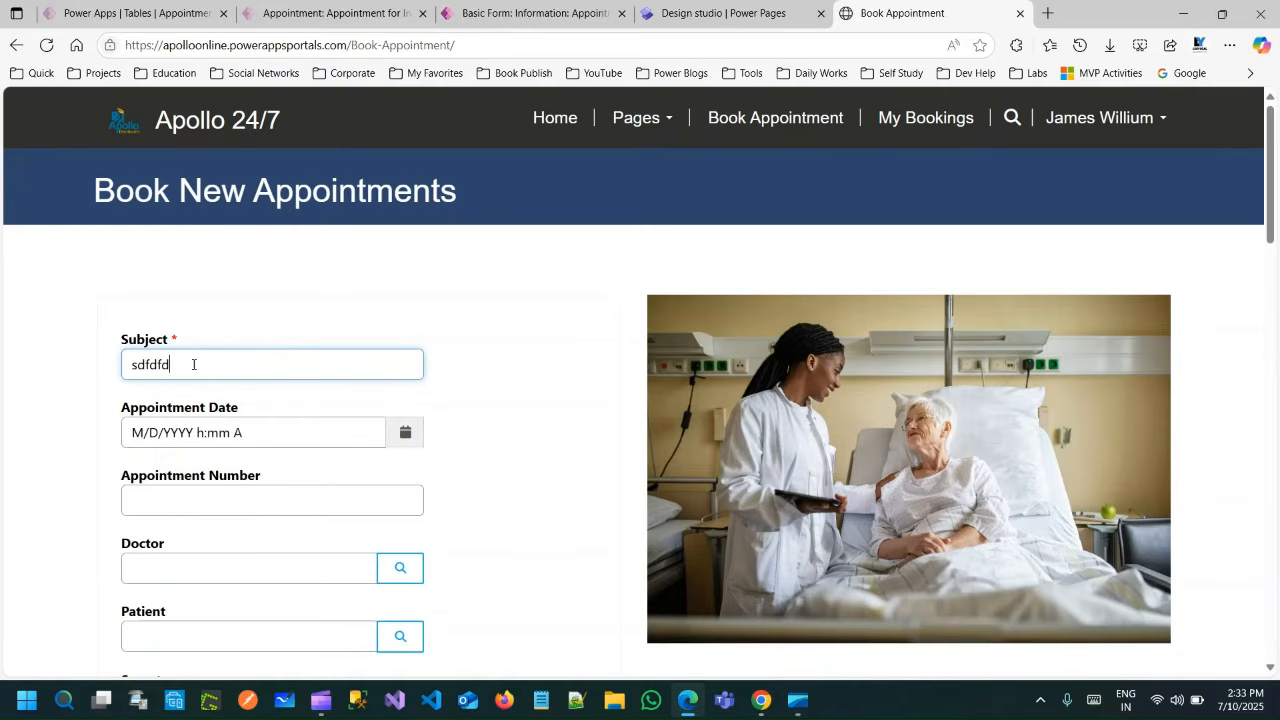
{"action": "type", "text": "fsdfsd"}
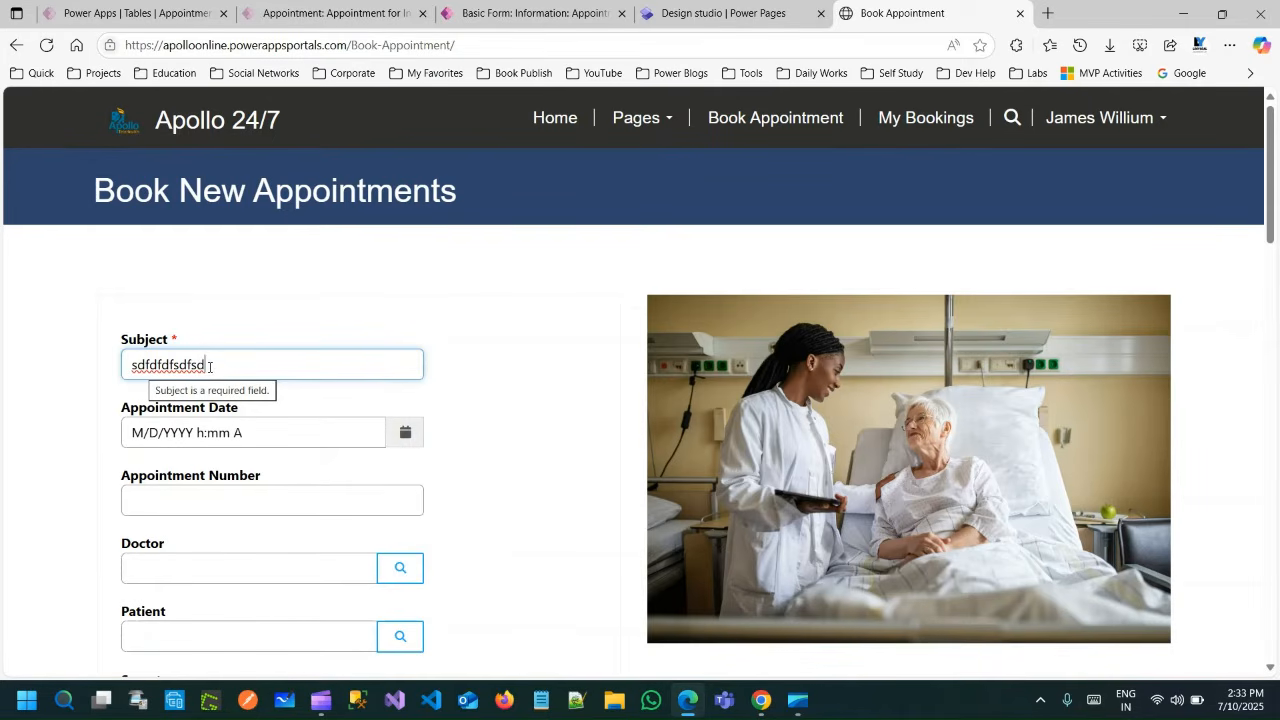
{"action": "left_click_drag", "start_coordinate": [210, 366], "coordinate": [114, 371]}
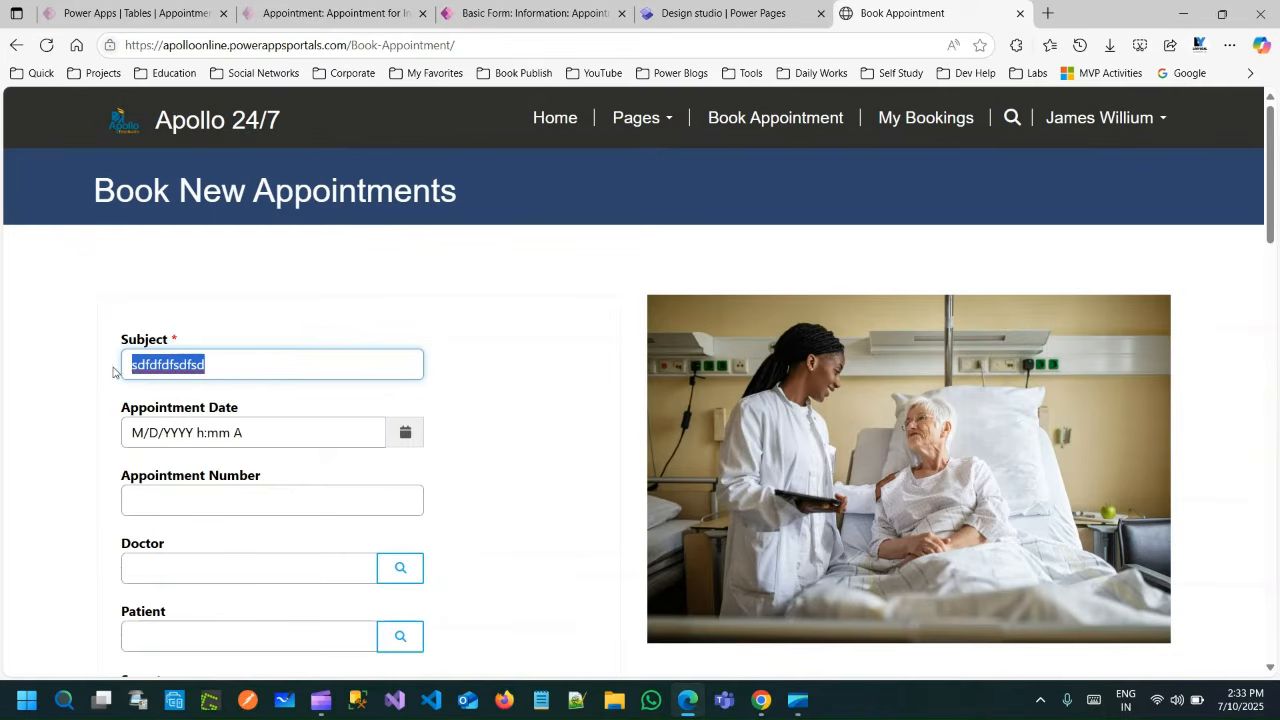
{"action": "key", "text": "BackSpace"}
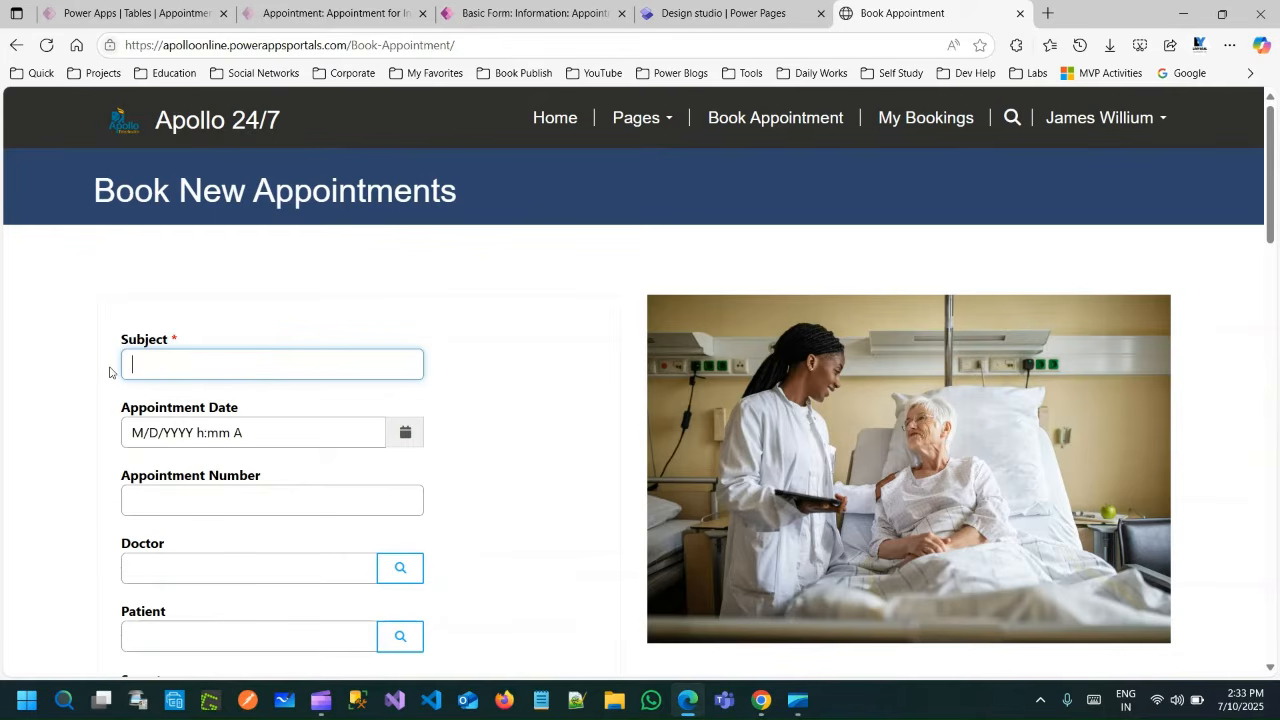
In the Power Pages design studio, edit the appointment form's Subject field and set its label to "Aadhar Number"
{"action": "left_click", "coordinate": [720, 13]}
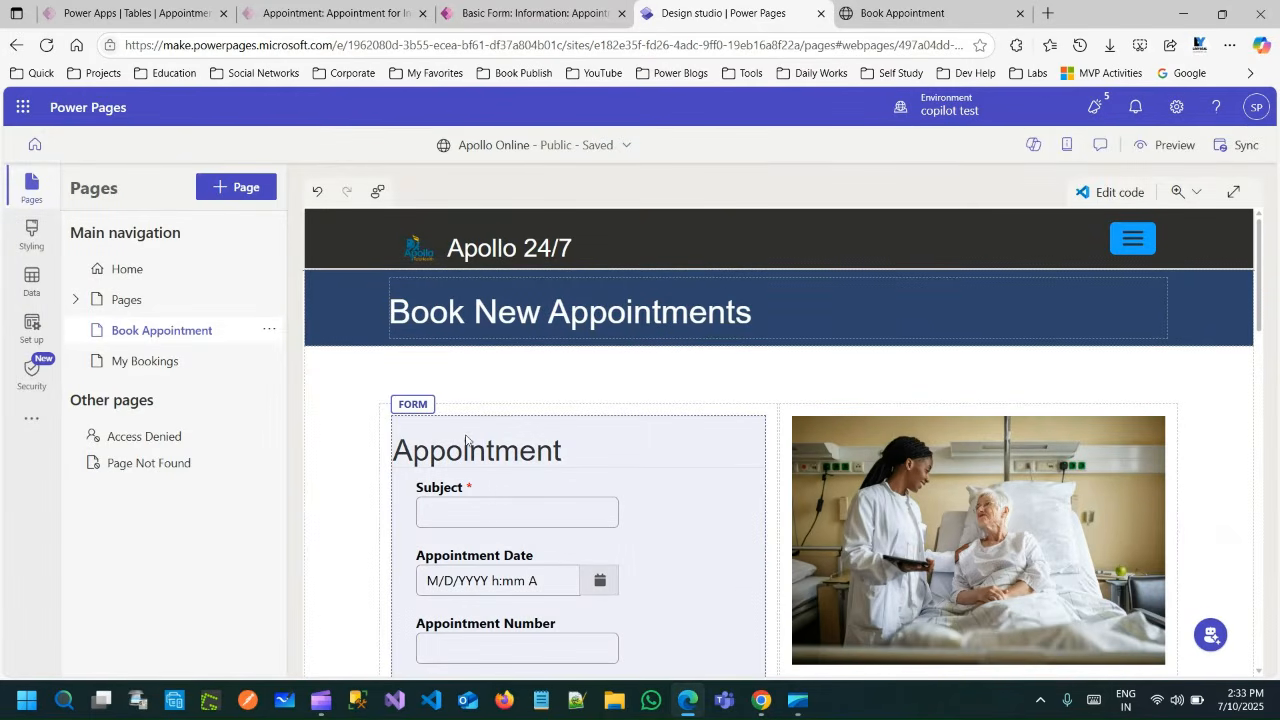
{"action": "left_click", "coordinate": [481, 518]}
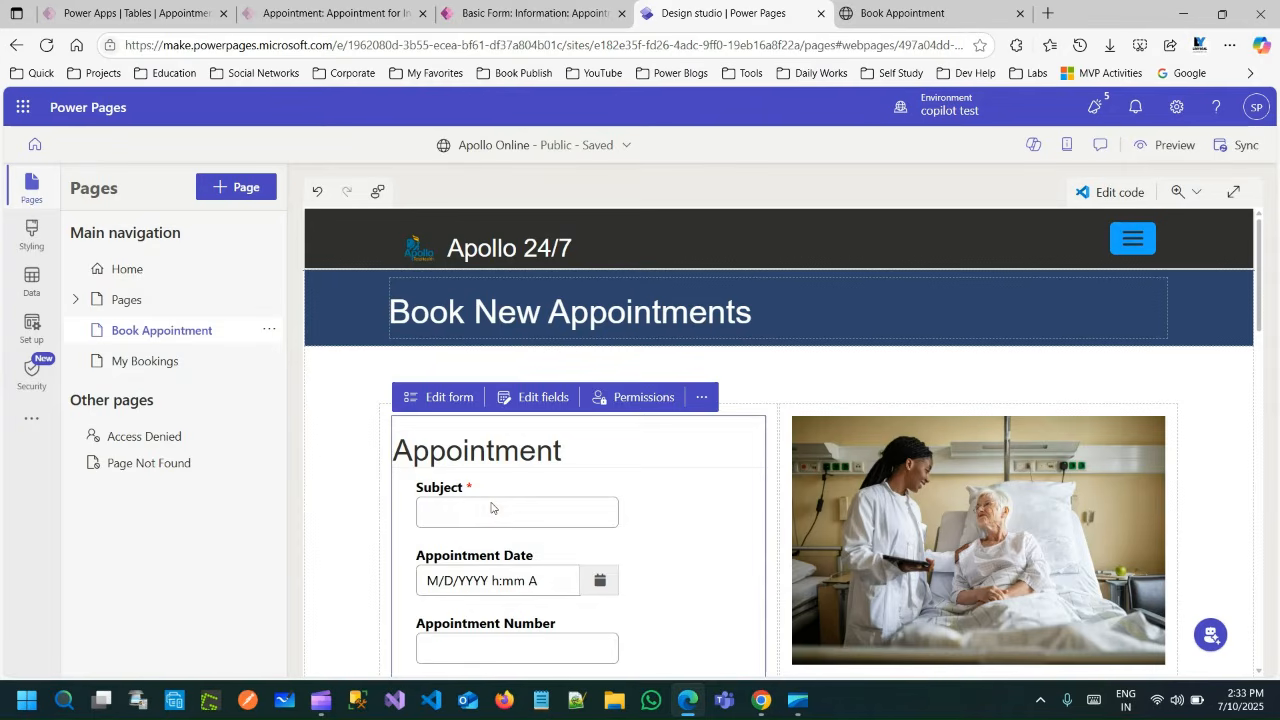
{"action": "left_click", "coordinate": [491, 508]}
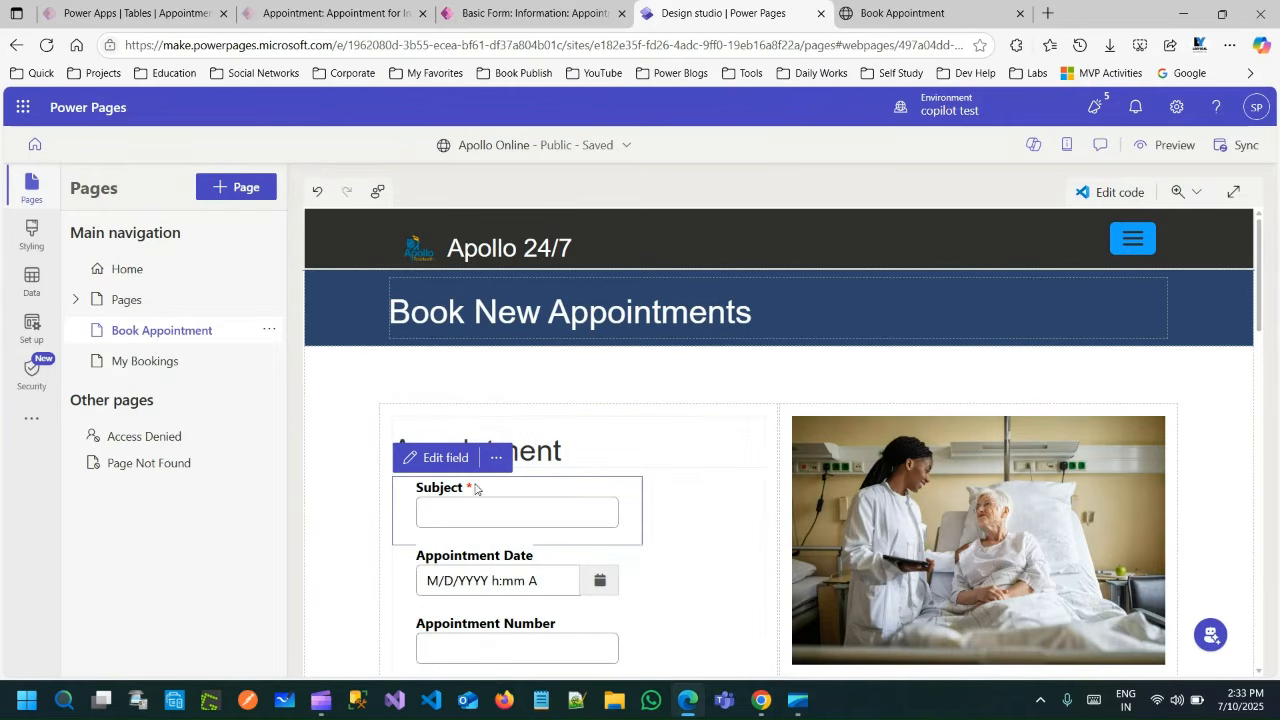
{"action": "left_click", "coordinate": [446, 459]}
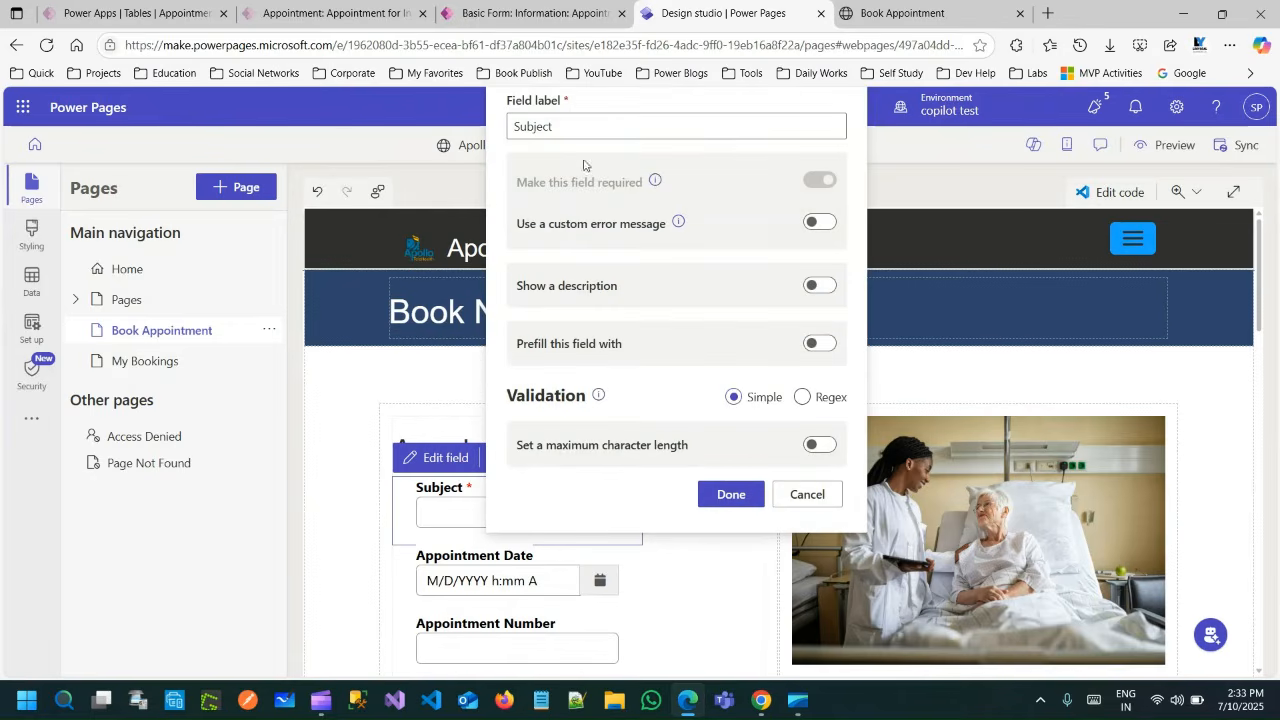
{"action": "double_click", "coordinate": [532, 125]}
{"action": "type", "text": "A"}
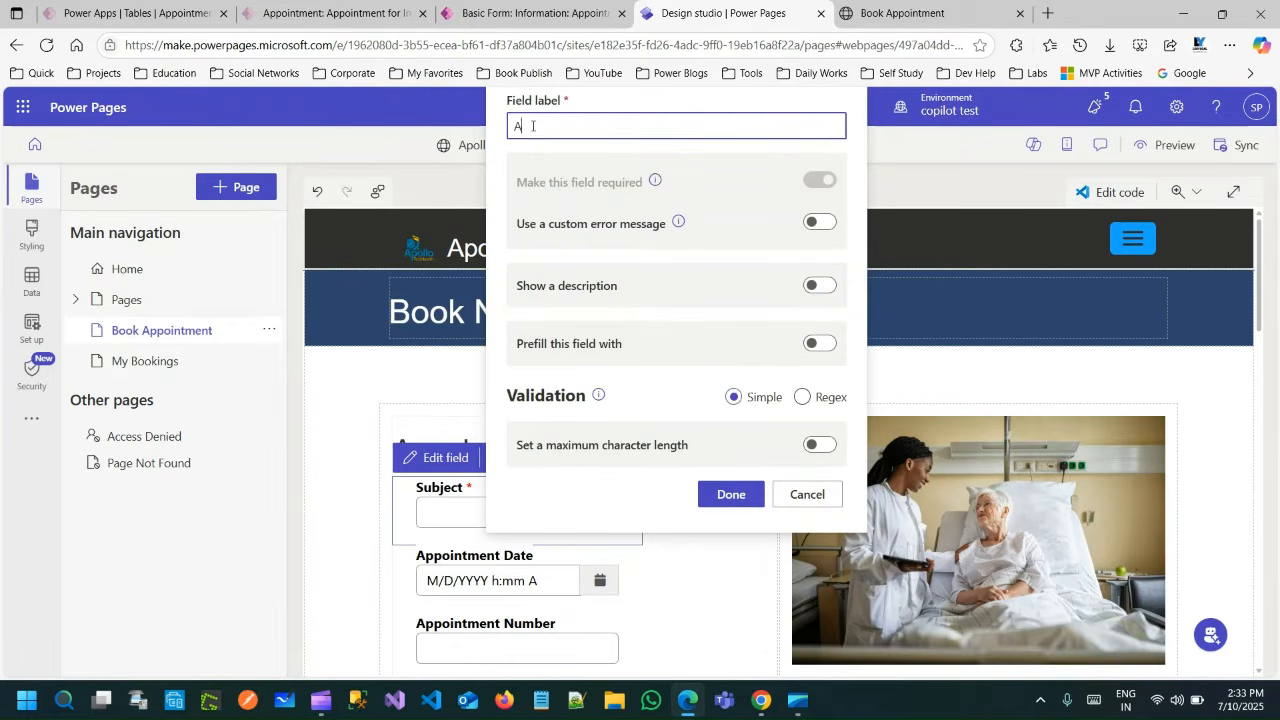
{"action": "type", "text": "adharaNumber"}
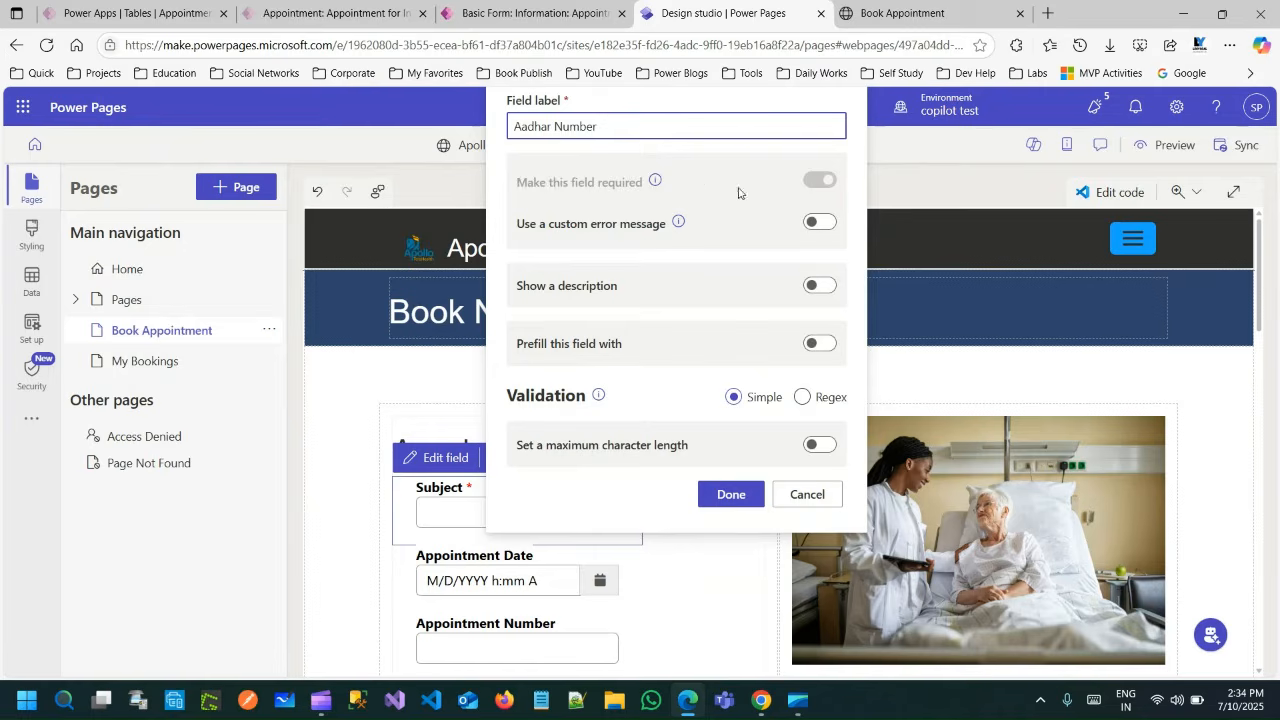
Enable a custom error message for the required field, reading "Aadhar Number is Required"
{"action": "left_click", "coordinate": [819, 223]}
{"action": "left_click", "coordinate": [606, 227]}
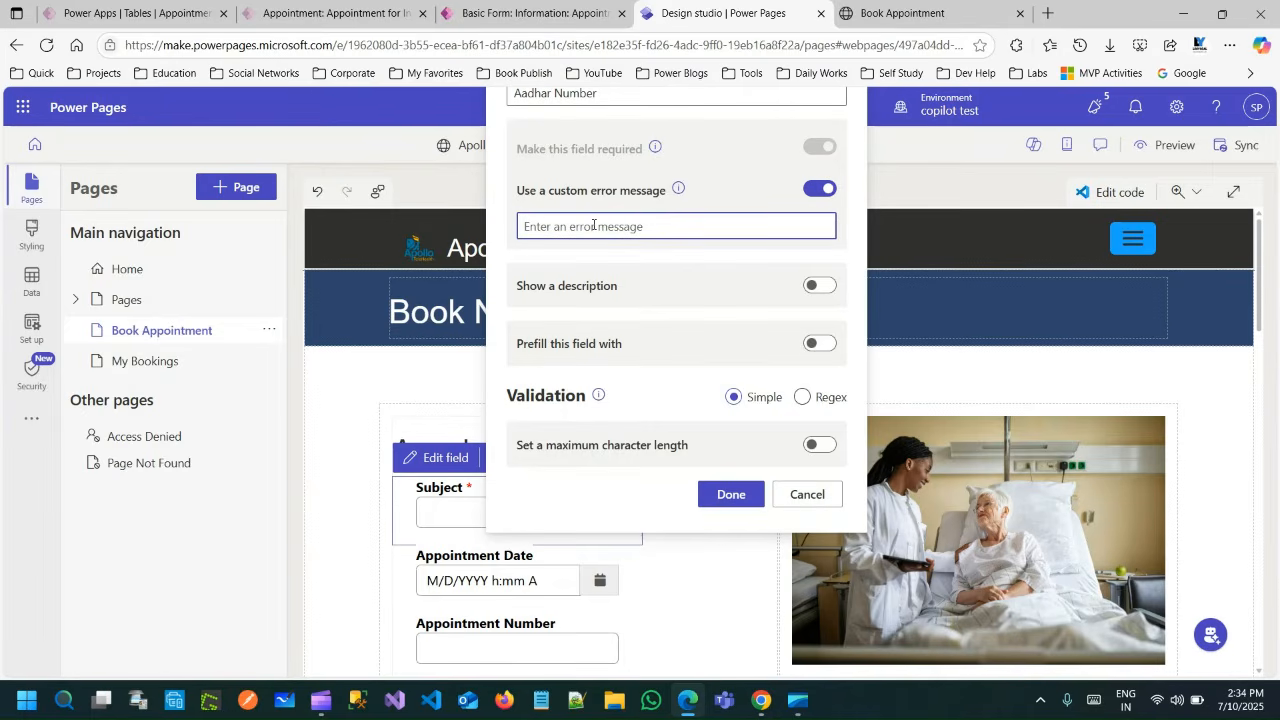
{"action": "type", "text": "Aadhar Nu"}
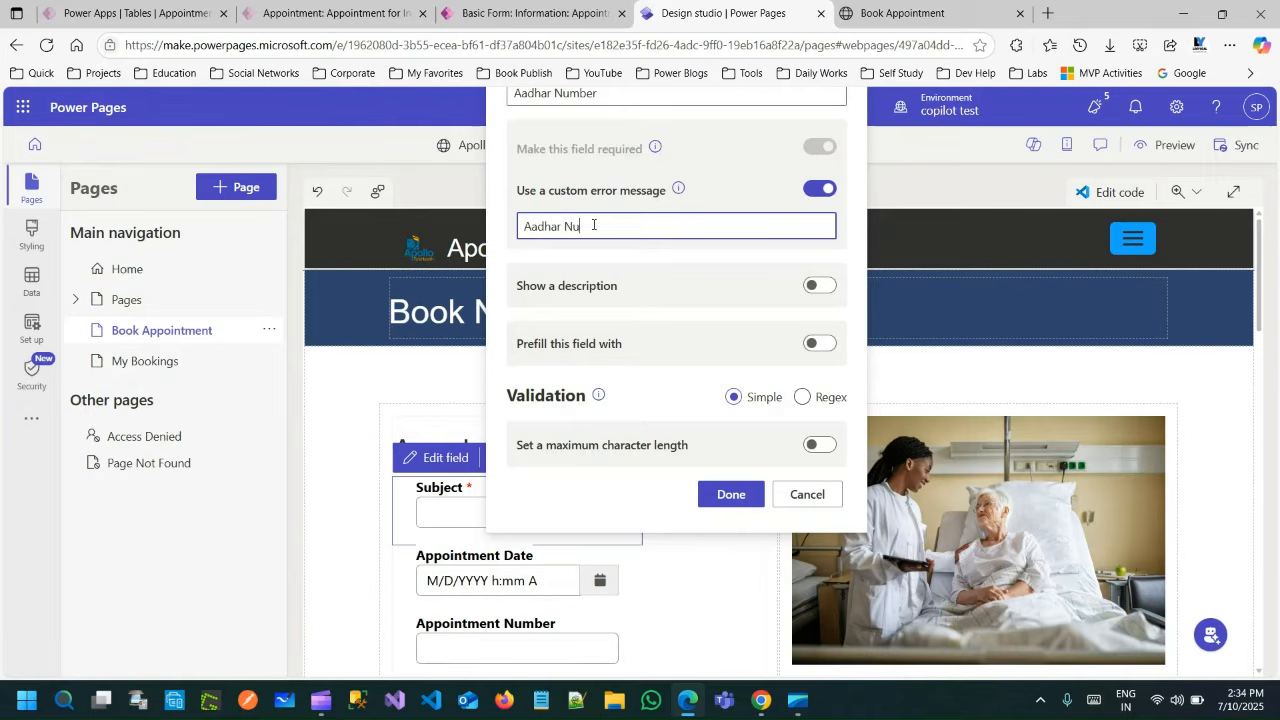
{"action": "type", "text": "mber is Required"}
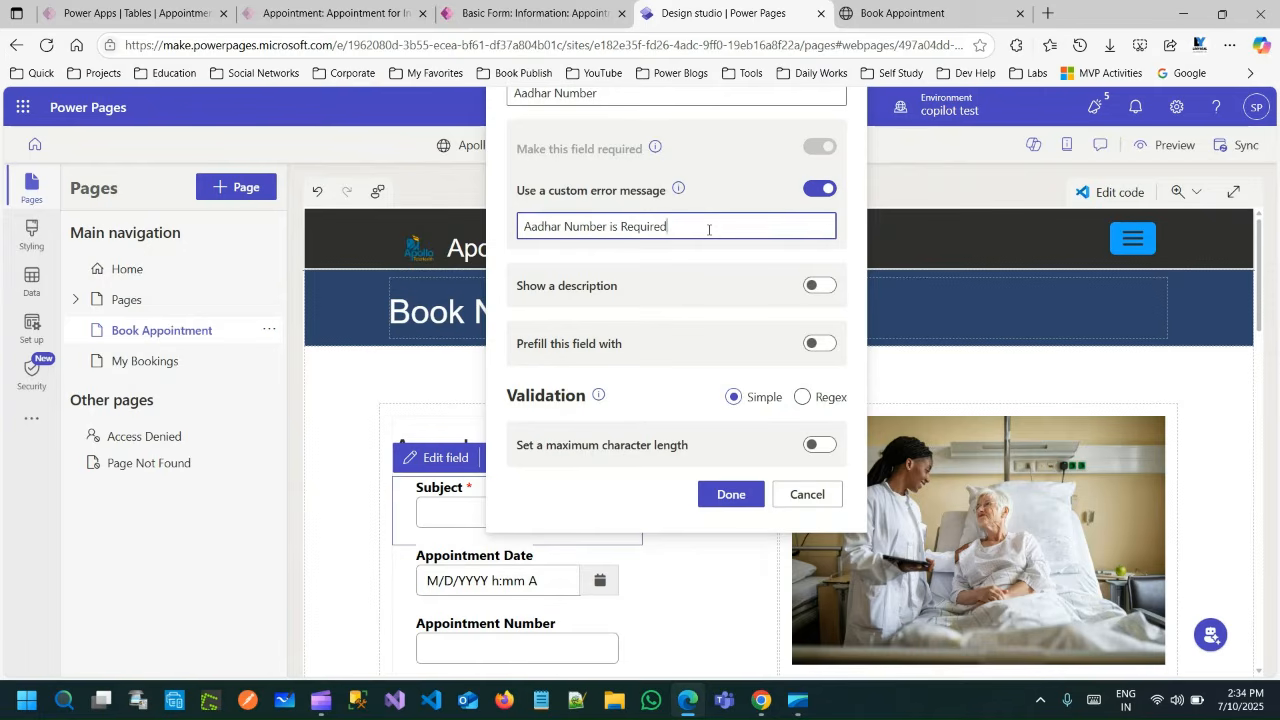
Show a description below the field with the text "Please provide a valid Aadhar Number."
{"action": "left_click", "coordinate": [820, 286]}
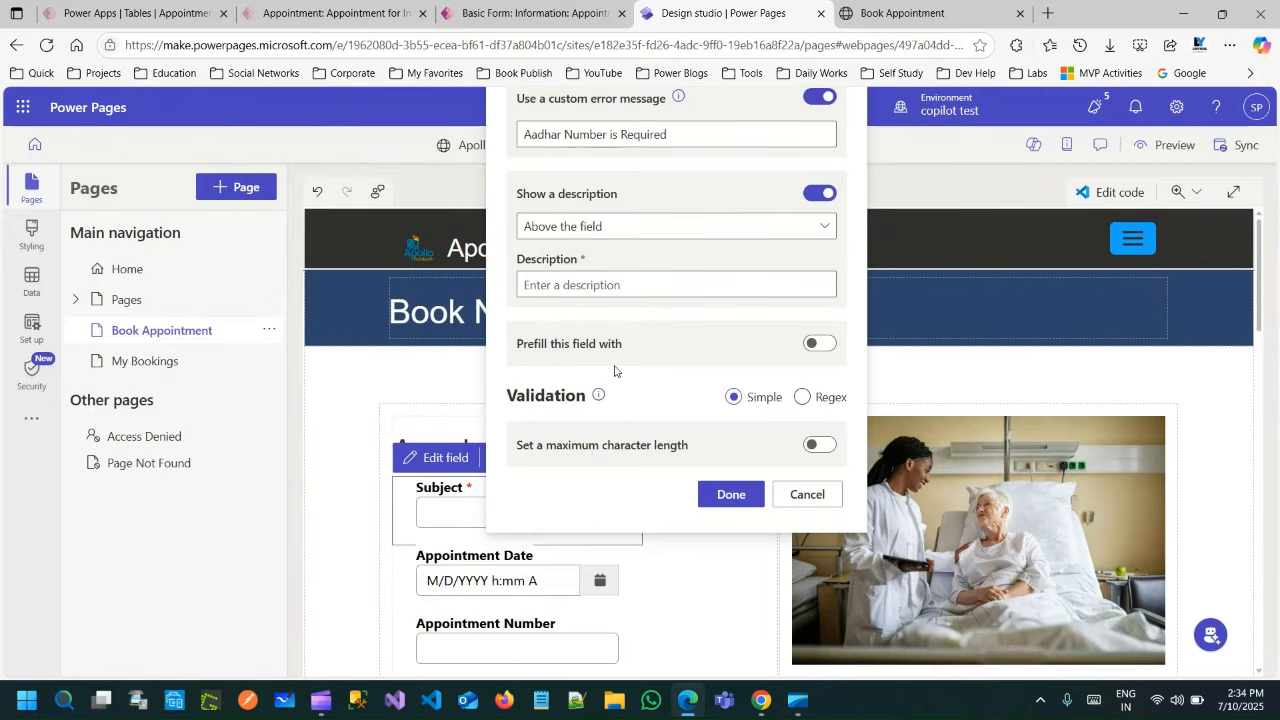
{"action": "left_click", "coordinate": [604, 227]}
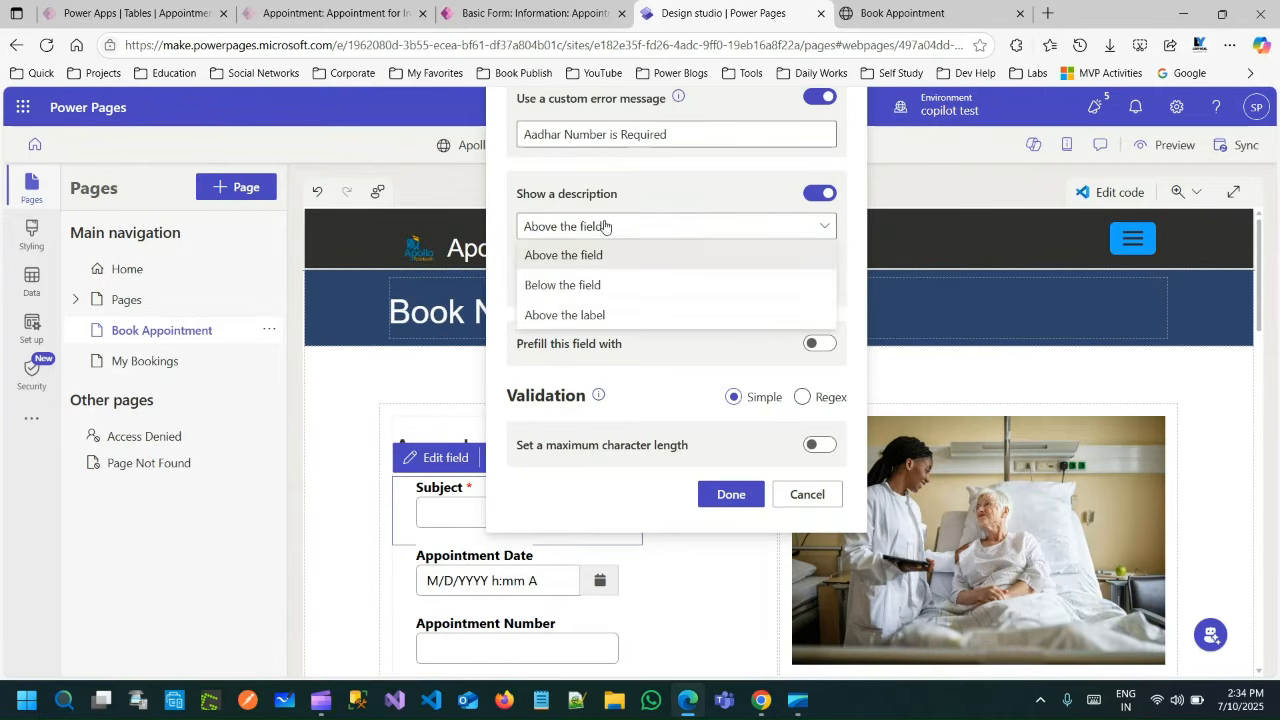
{"action": "left_click", "coordinate": [601, 286]}
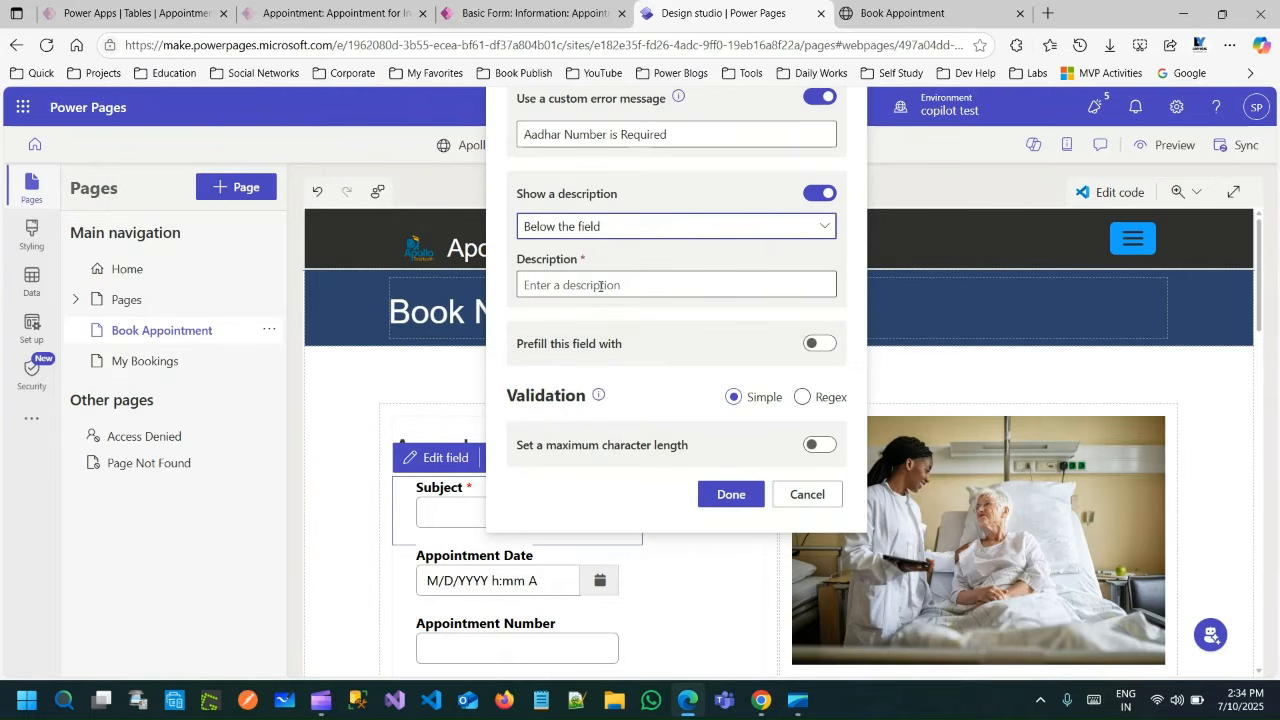
{"action": "left_click", "coordinate": [573, 285]}
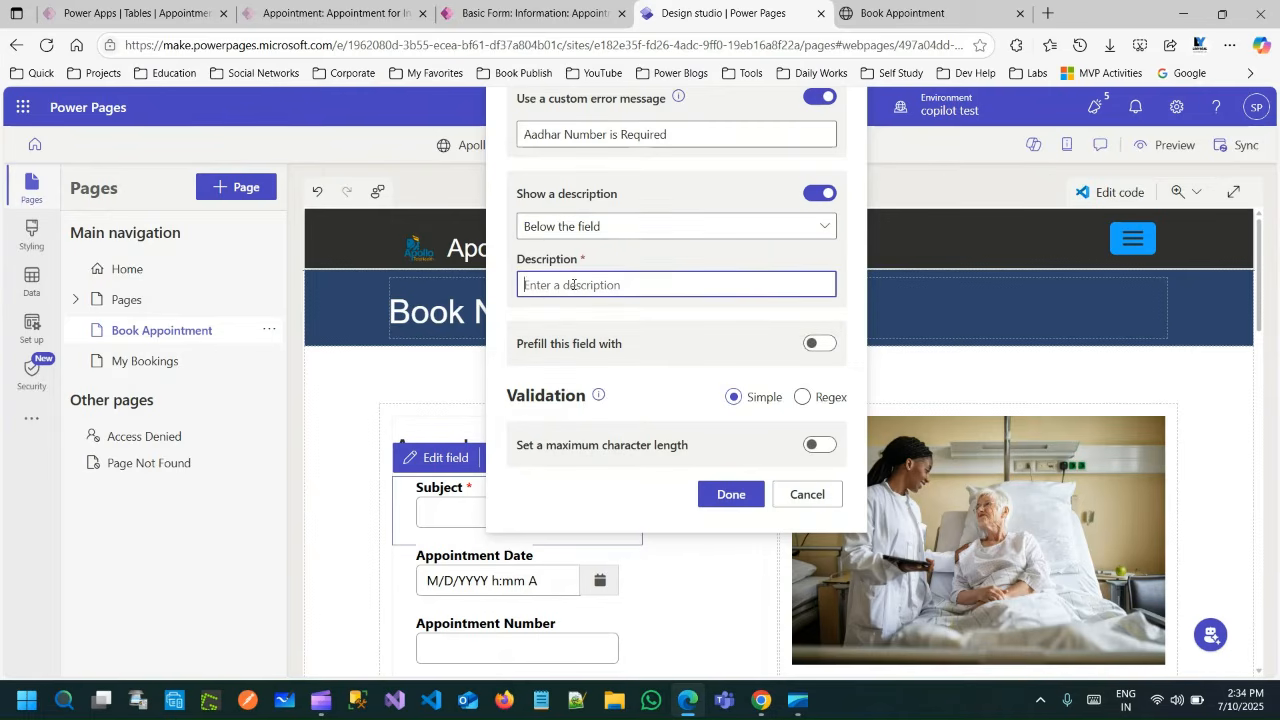
{"action": "type", "text": "Please provide a valid aadha"}
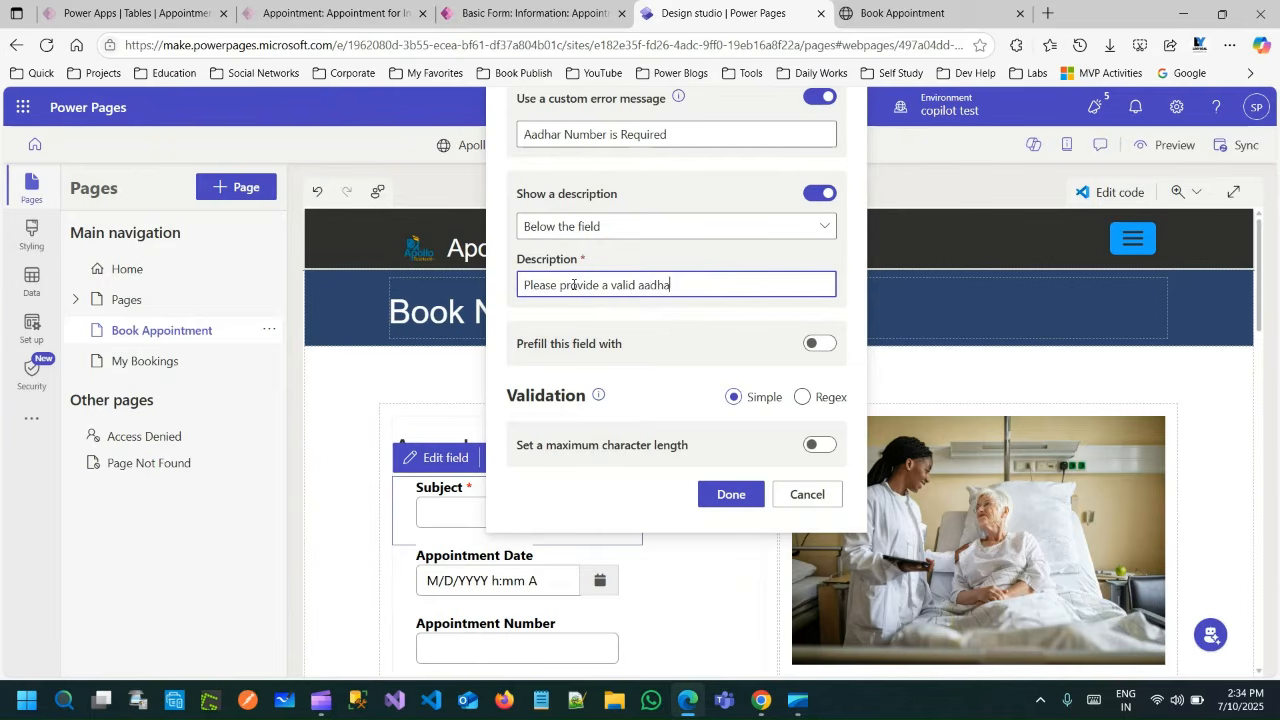
{"action": "type", "text": "r number"}
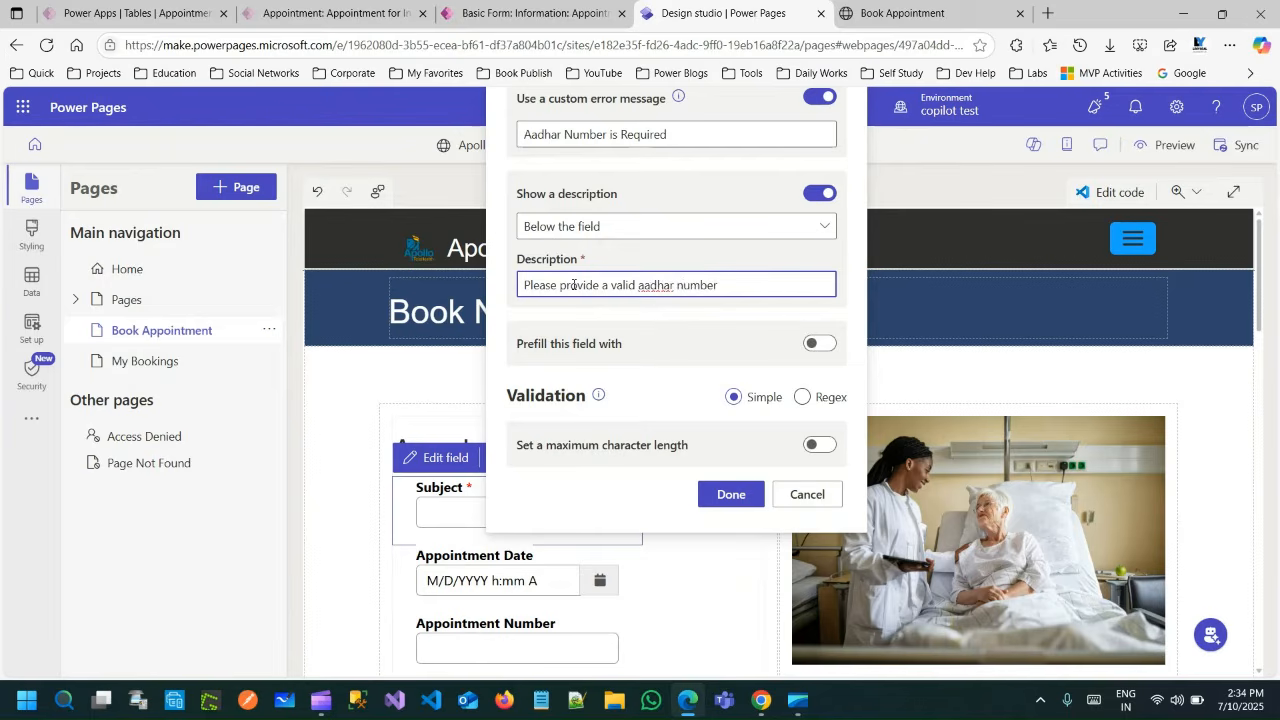
{"action": "key", "text": "BackSpace"}
{"action": "key", "text": "BackSpace"}
{"action": "key", "text": "BackSpace"}
{"action": "key", "text": "BackSpace"}
{"action": "key", "text": "BackSpace"}
{"action": "key", "text": "BackSpace"}
{"action": "key", "text": "BackSpace"}
{"action": "key", "text": "BackSpace"}
{"action": "key", "text": "BackSpace"}
{"action": "key", "text": "BackSpace"}
{"action": "key", "text": "BackSpace"}
{"action": "key", "text": "BackSpace"}
{"action": "key", "text": "BackSpace"}
{"action": "key", "text": "BackSpace"}
{"action": "type", "text": "Aadhar Number"}
{"action": "left_click_drag", "start_coordinate": [734, 282], "coordinate": [520, 282]}
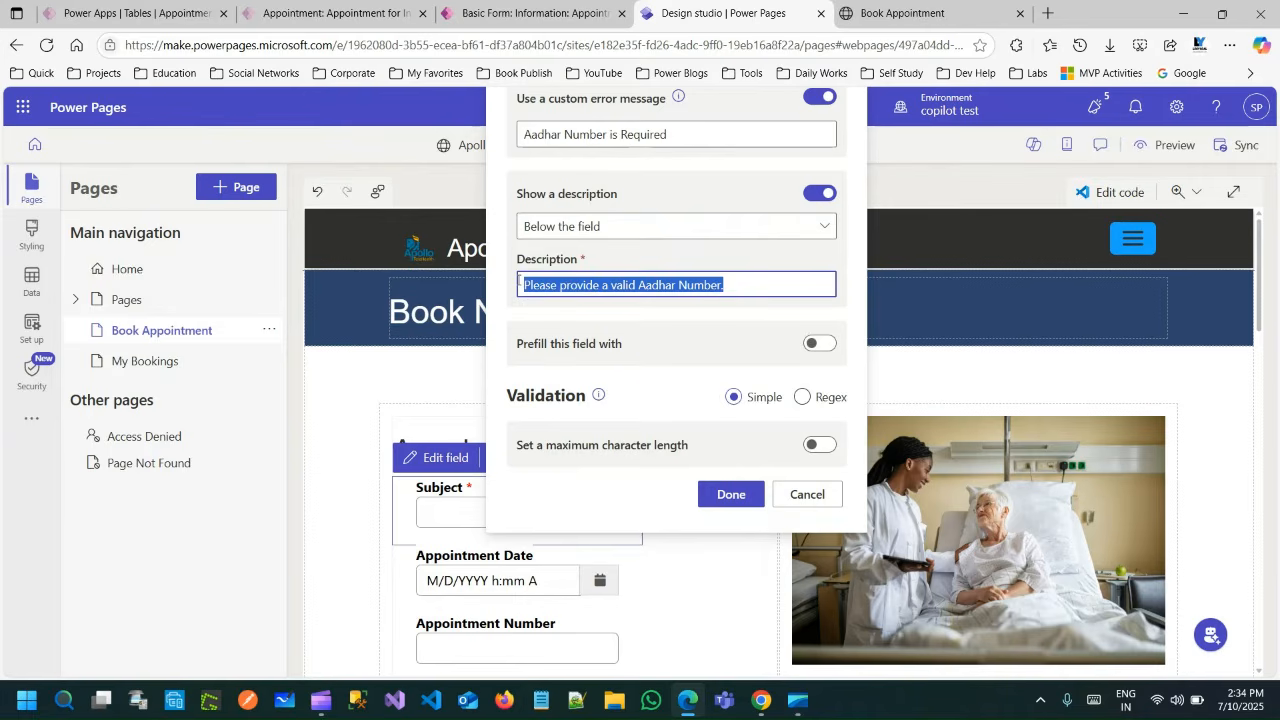
{"action": "left_click", "coordinate": [853, 351]}
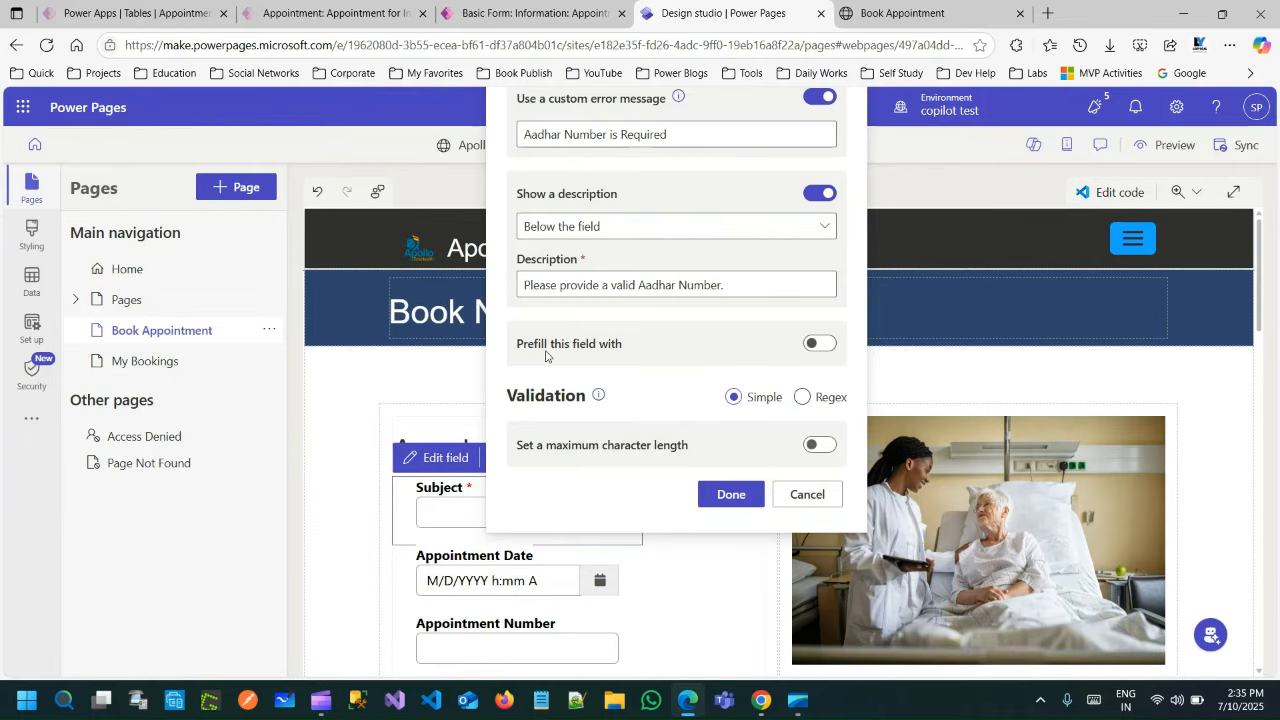
{"action": "scroll", "coordinate": [617, 350], "scroll_direction": "up", "scroll_amount": 2}
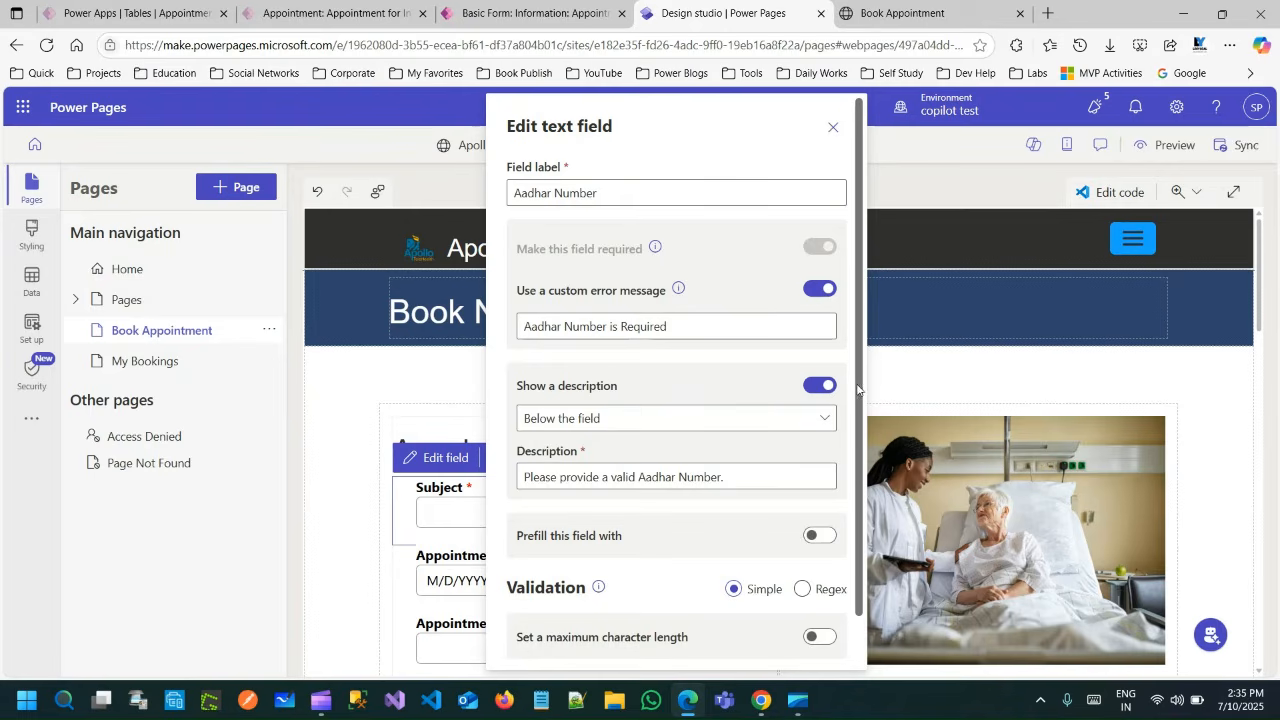
{"action": "scroll", "coordinate": [858, 390], "scroll_direction": "down", "scroll_amount": 1}
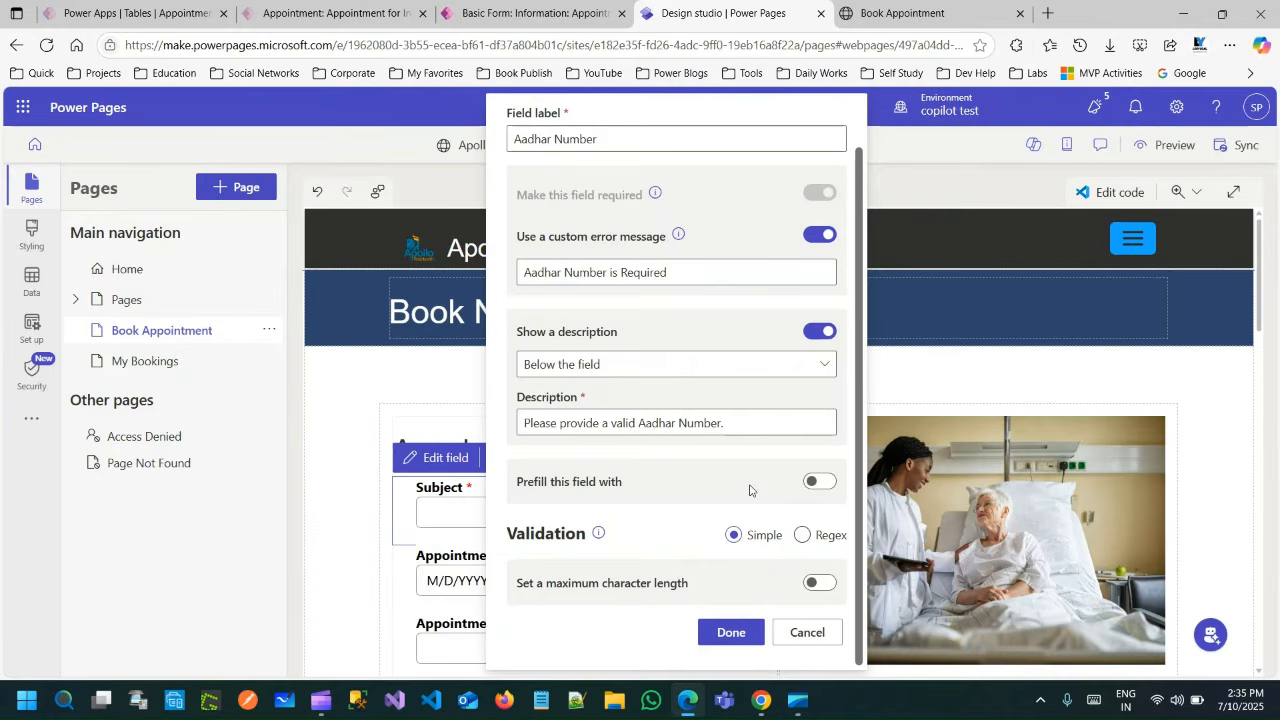
{"action": "left_click", "coordinate": [822, 481]}
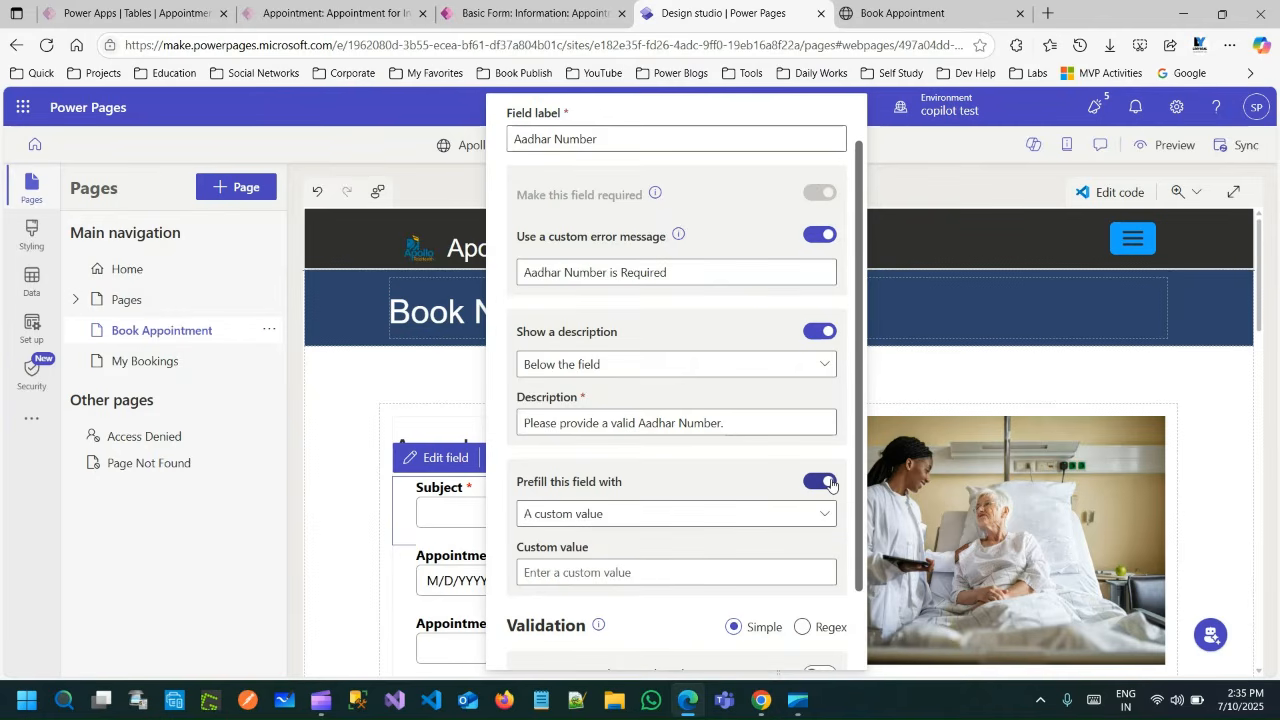
{"action": "left_click", "coordinate": [771, 512]}
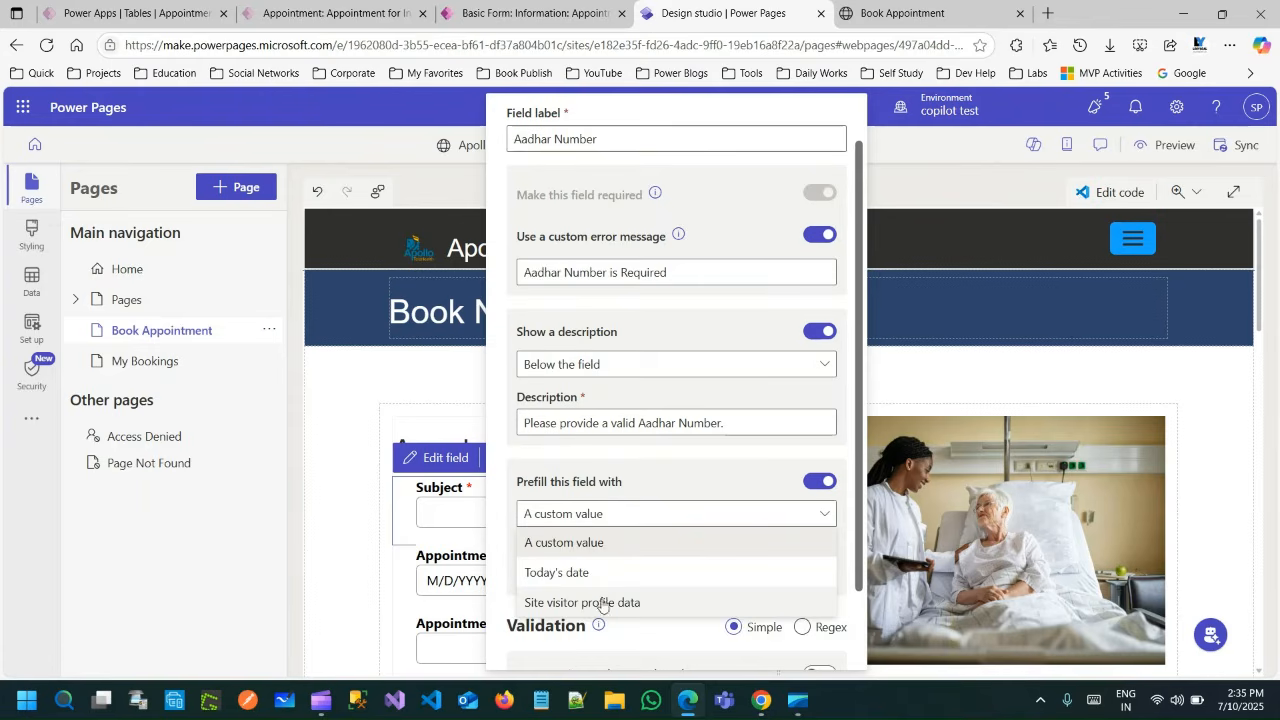
{"action": "left_click", "coordinate": [604, 544]}
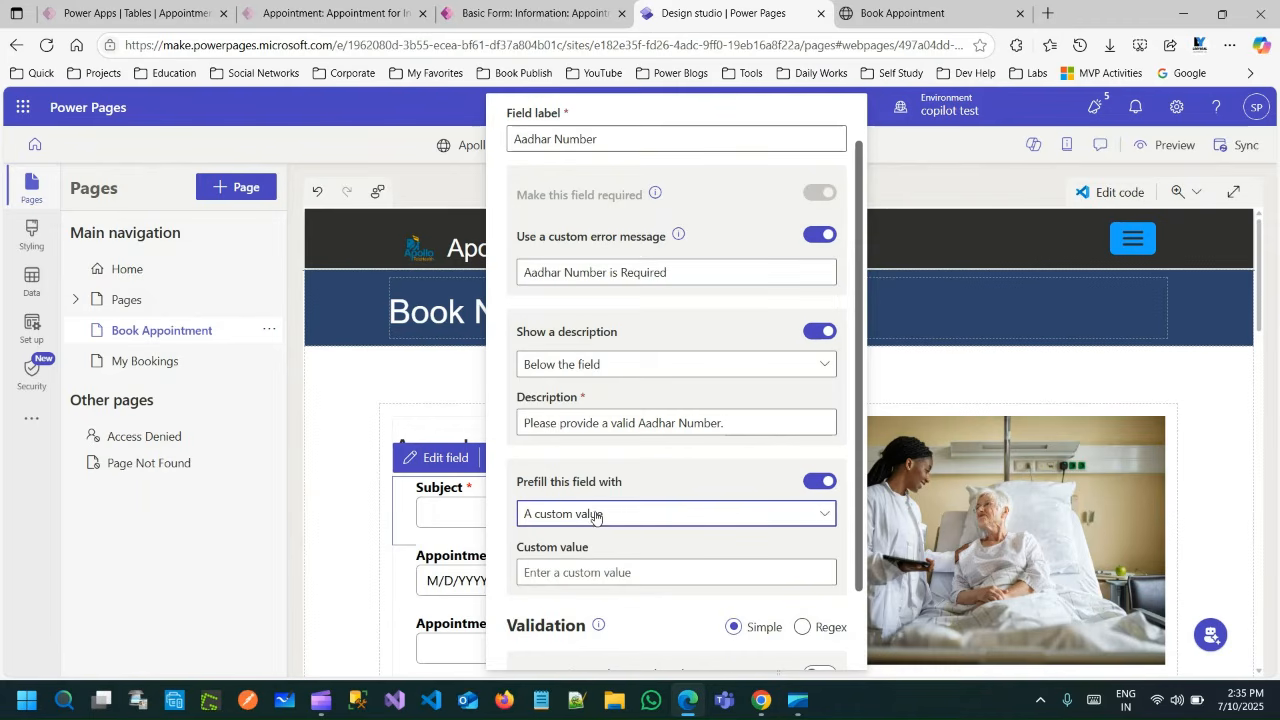
{"action": "left_click", "coordinate": [811, 484]}
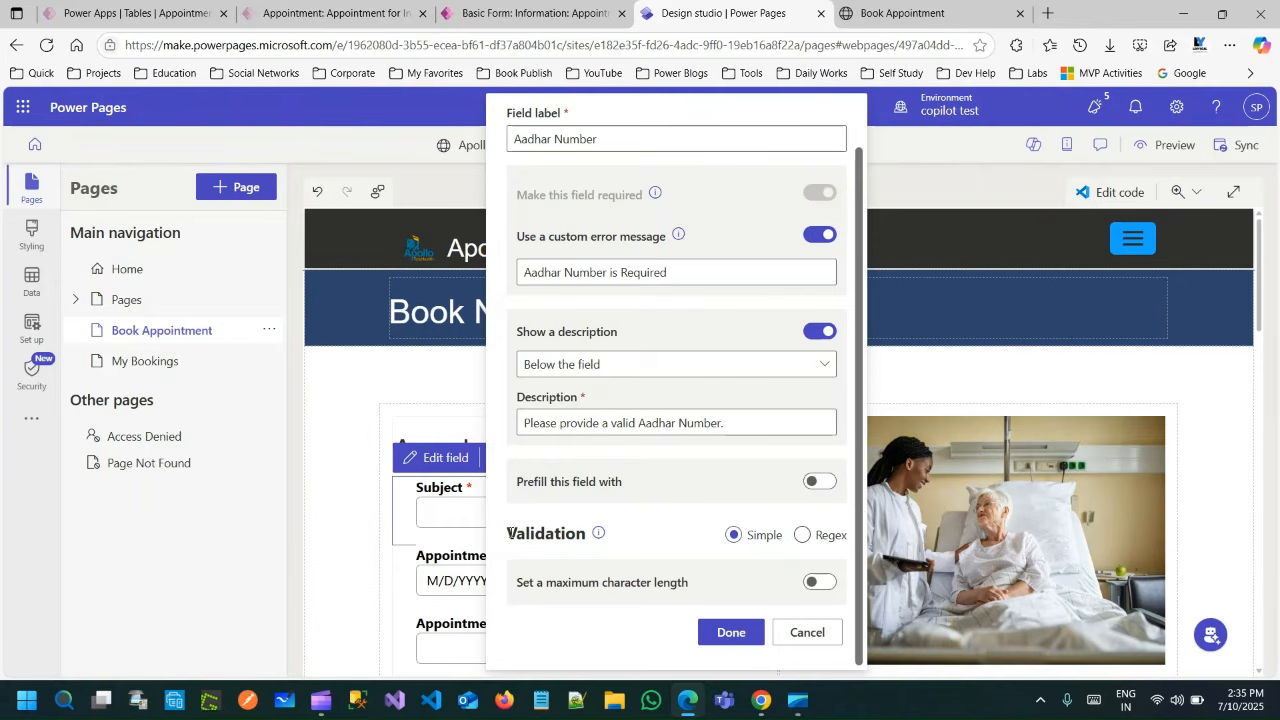
Change the field's validation to Regex and enter the regular expression ^(?!0|1)\d{12}$
{"action": "left_click_drag", "start_coordinate": [510, 534], "coordinate": [576, 535]}
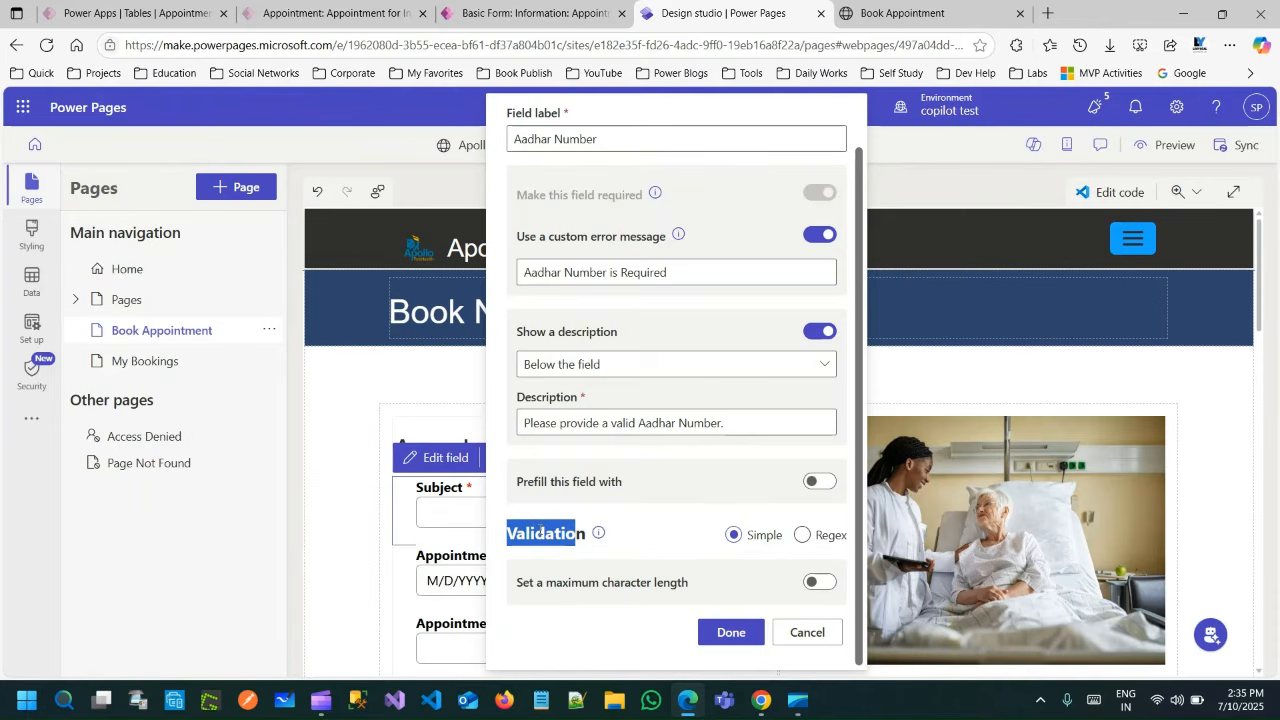
{"action": "left_click", "coordinate": [803, 537]}
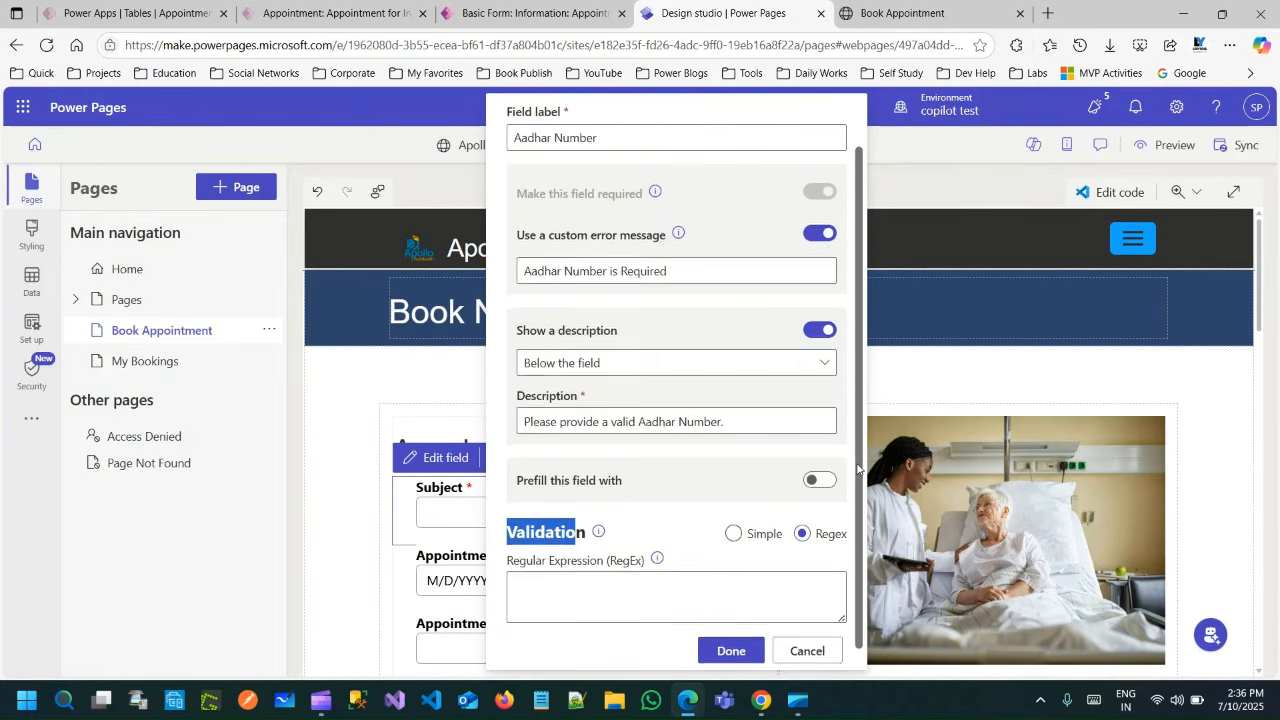
{"action": "scroll", "coordinate": [801, 542], "scroll_direction": "down", "scroll_amount": 1}
{"action": "left_click", "coordinate": [666, 563]}
{"action": "type", "text": "^(?!0|1)\\d{12}$"}
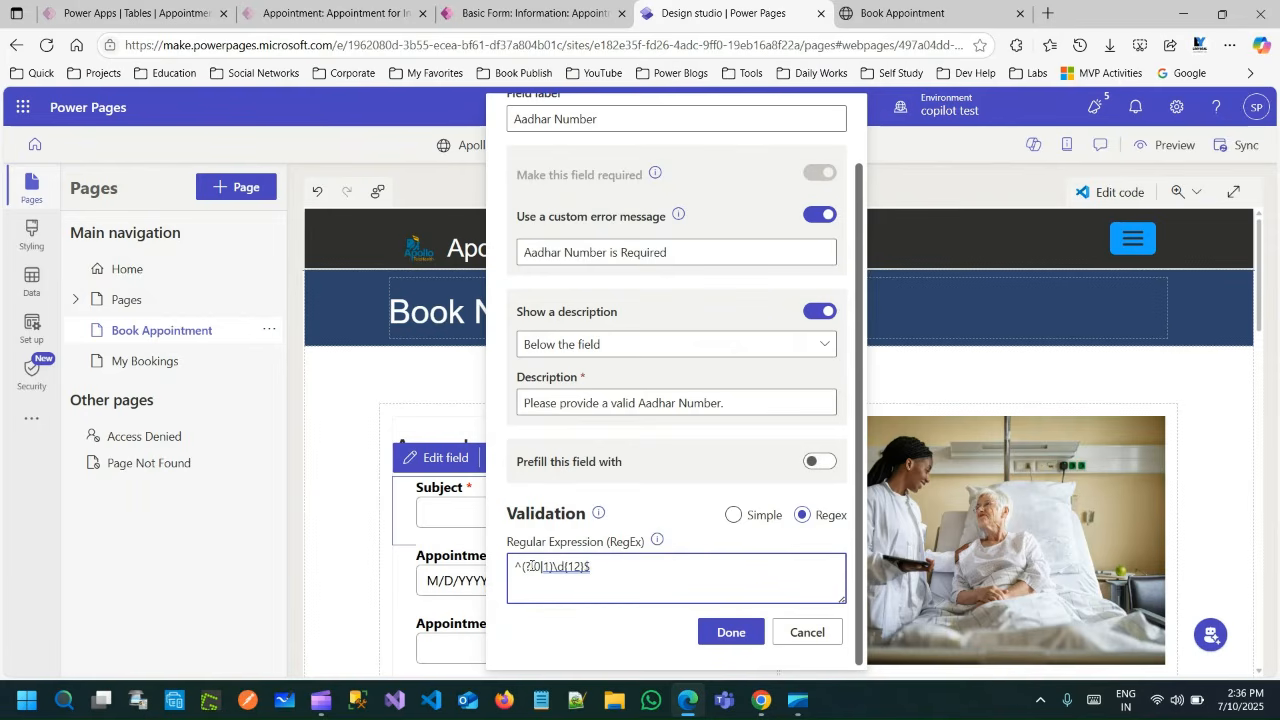
{"action": "left_click_drag", "start_coordinate": [564, 567], "coordinate": [586, 567]}
{"action": "mouse_move", "coordinate": [528, 567]}
{"action": "left_mouse_down"}
{"action": "mouse_move", "coordinate": [588, 567]}
{"action": "mouse_move", "coordinate": [553, 567]}
{"action": "left_mouse_up"}
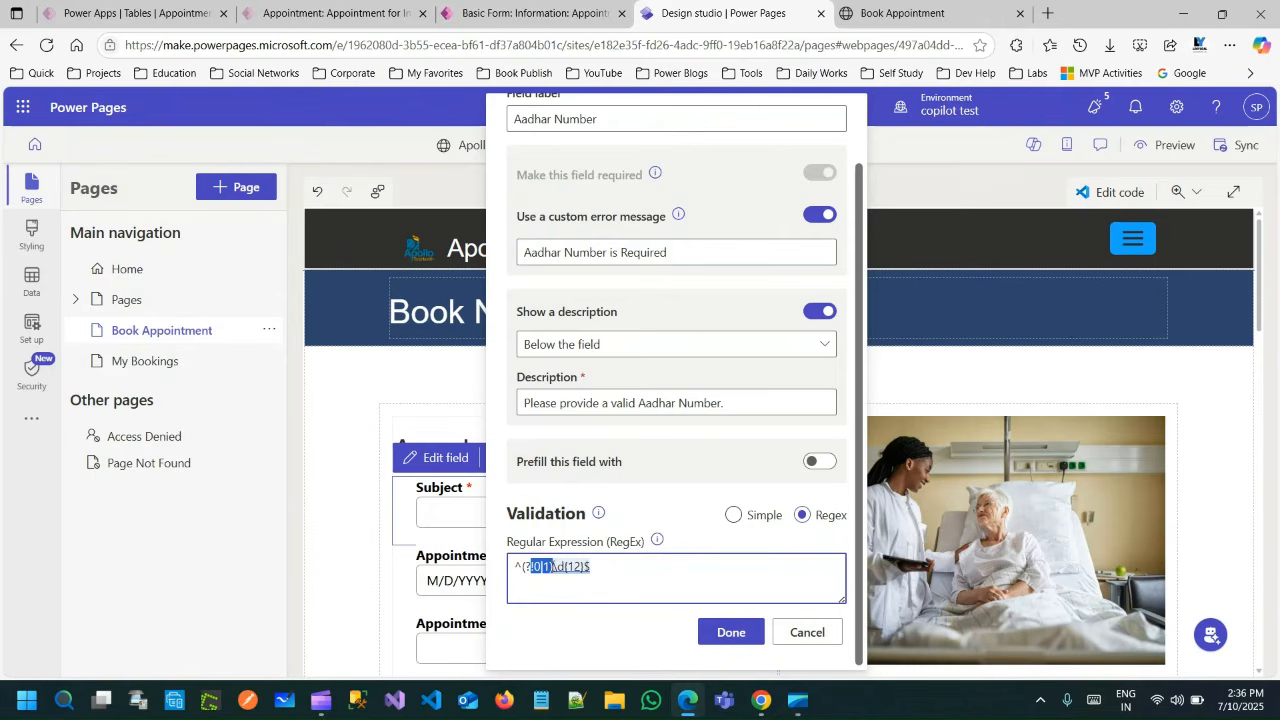
Save the Aadhar Number field settings with the regex validation and preview the site in desktop size
{"action": "left_click_drag", "start_coordinate": [561, 566], "coordinate": [605, 568]}
{"action": "left_click", "coordinate": [603, 569]}
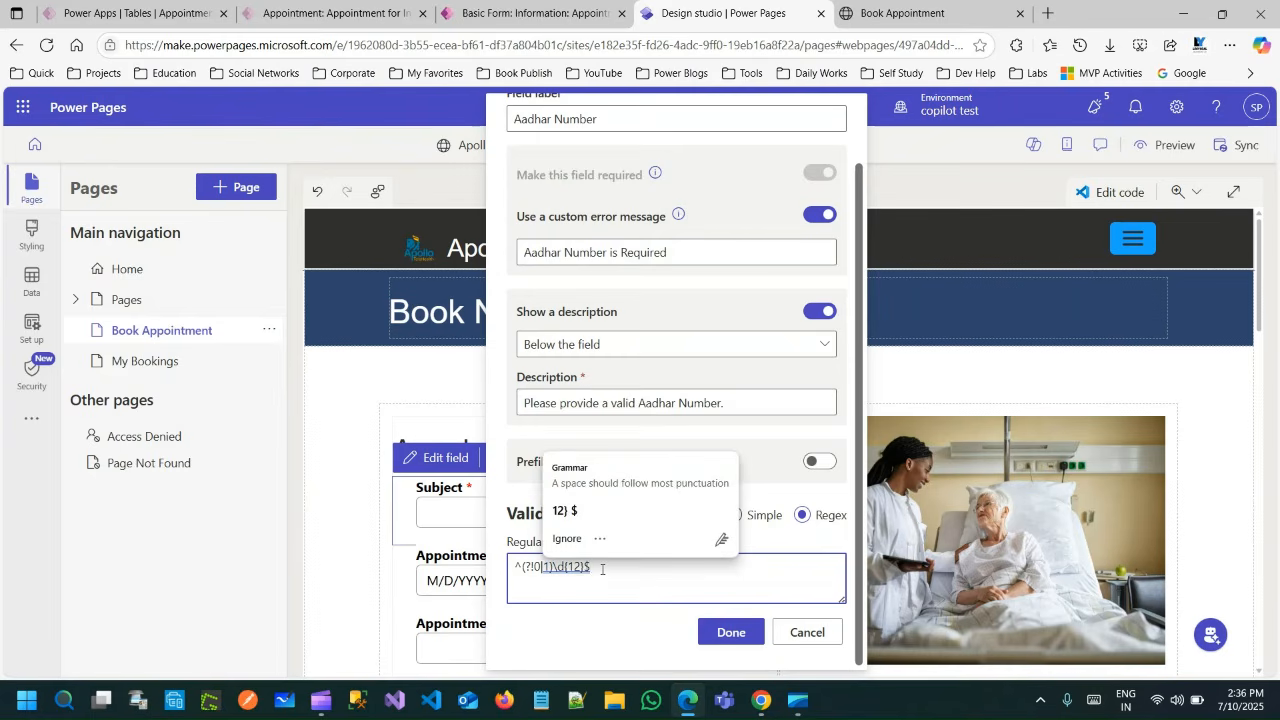
{"action": "left_click_drag", "start_coordinate": [602, 569], "coordinate": [509, 560]}
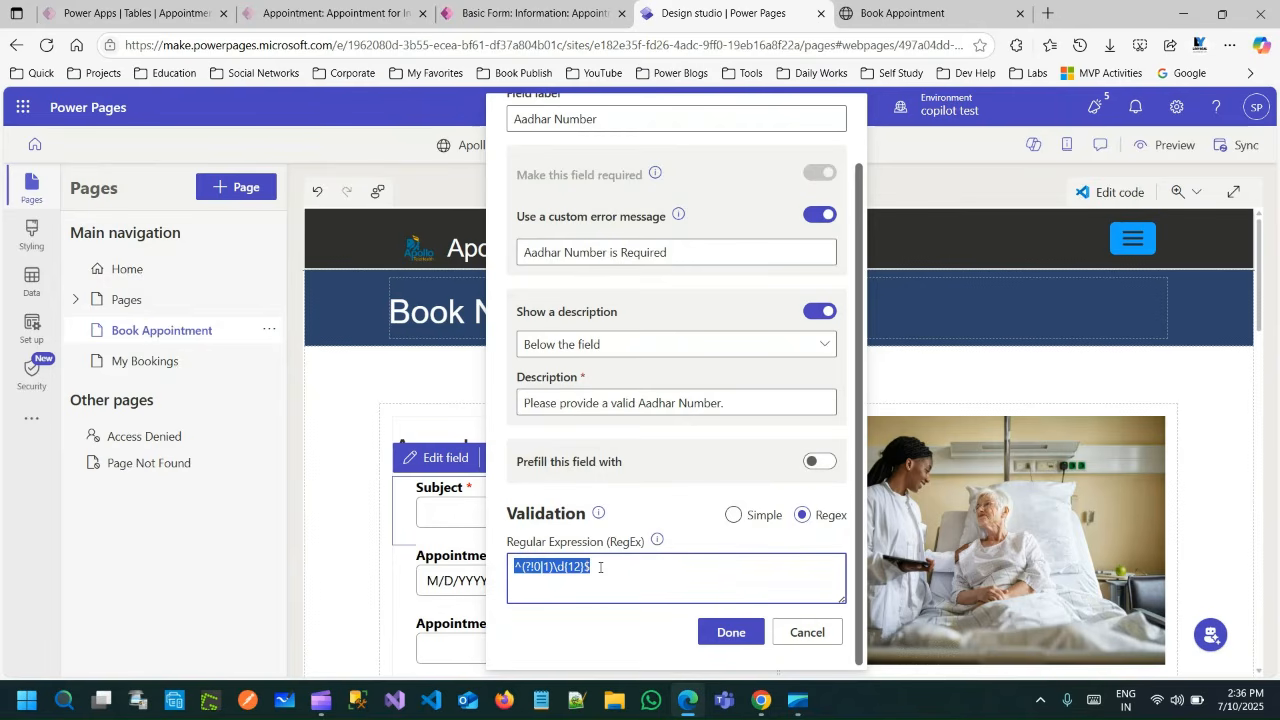
{"action": "left_click", "coordinate": [726, 632]}
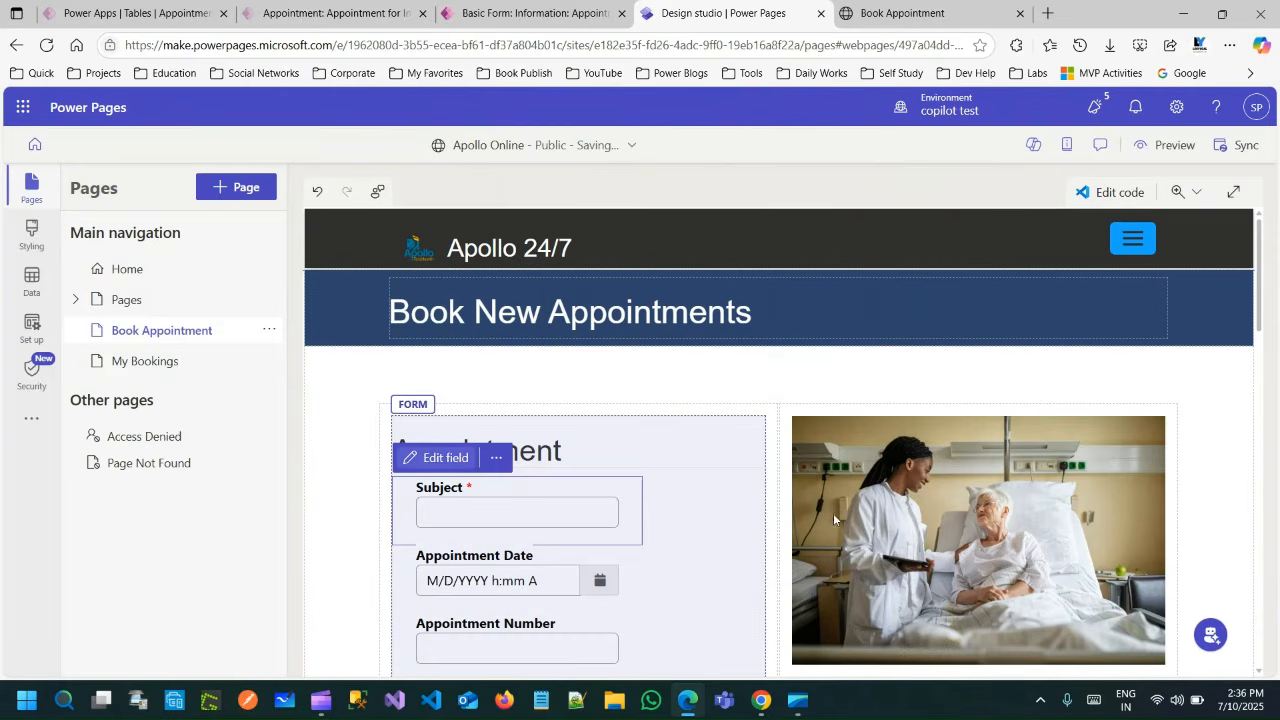
{"action": "left_click", "coordinate": [1158, 147]}
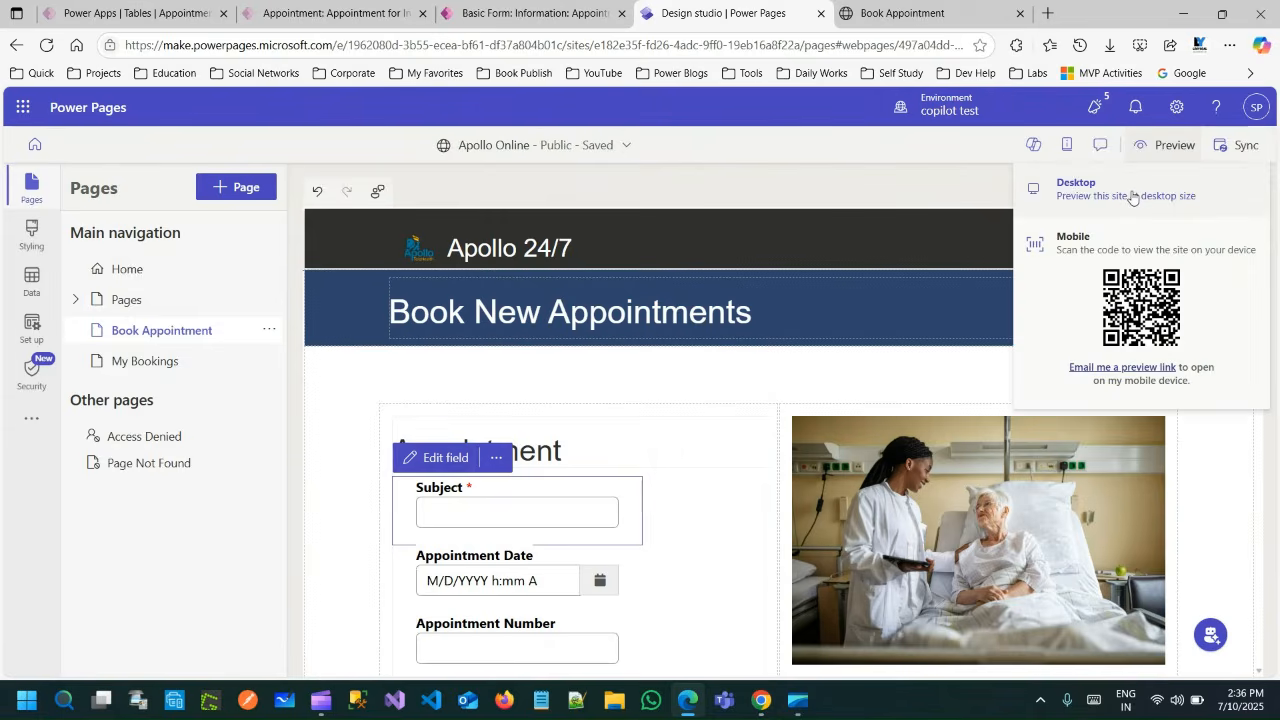
{"action": "left_click", "coordinate": [1131, 190]}
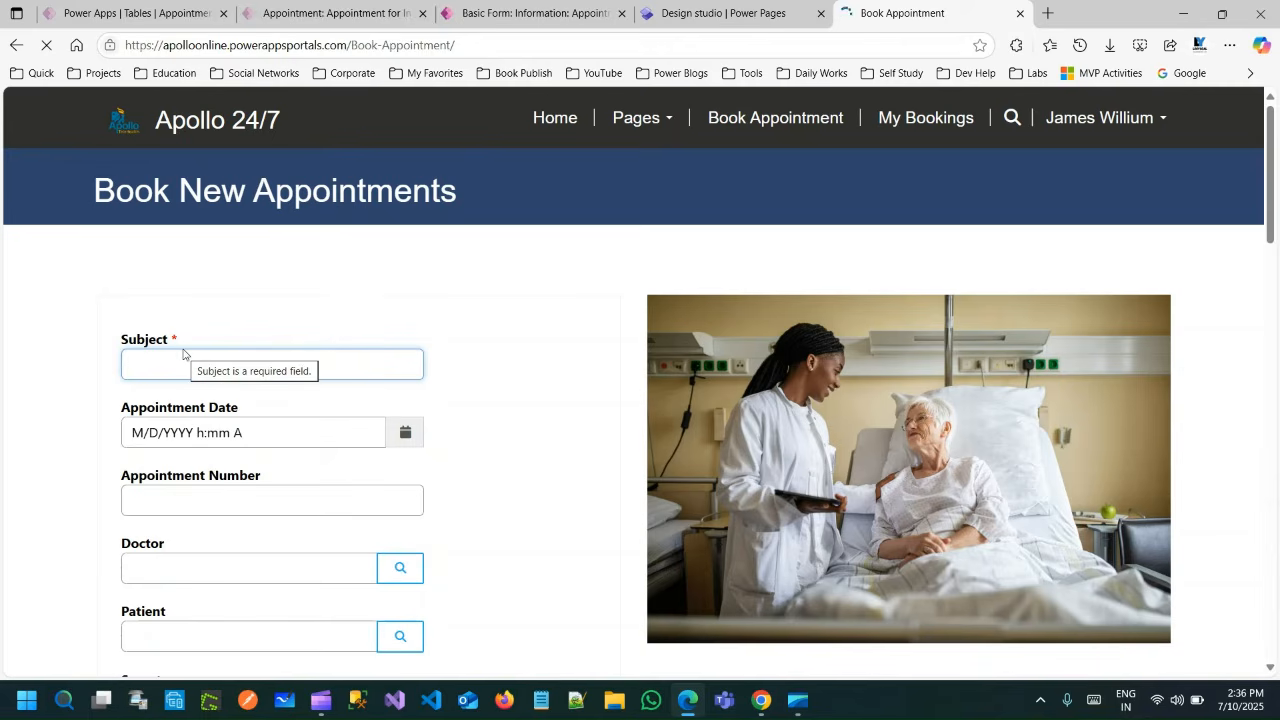
Check the Aadhar Number field's label and description on the previewed Book New Appointments form
{"action": "scroll", "coordinate": [183, 353], "scroll_direction": "down", "scroll_amount": 3}
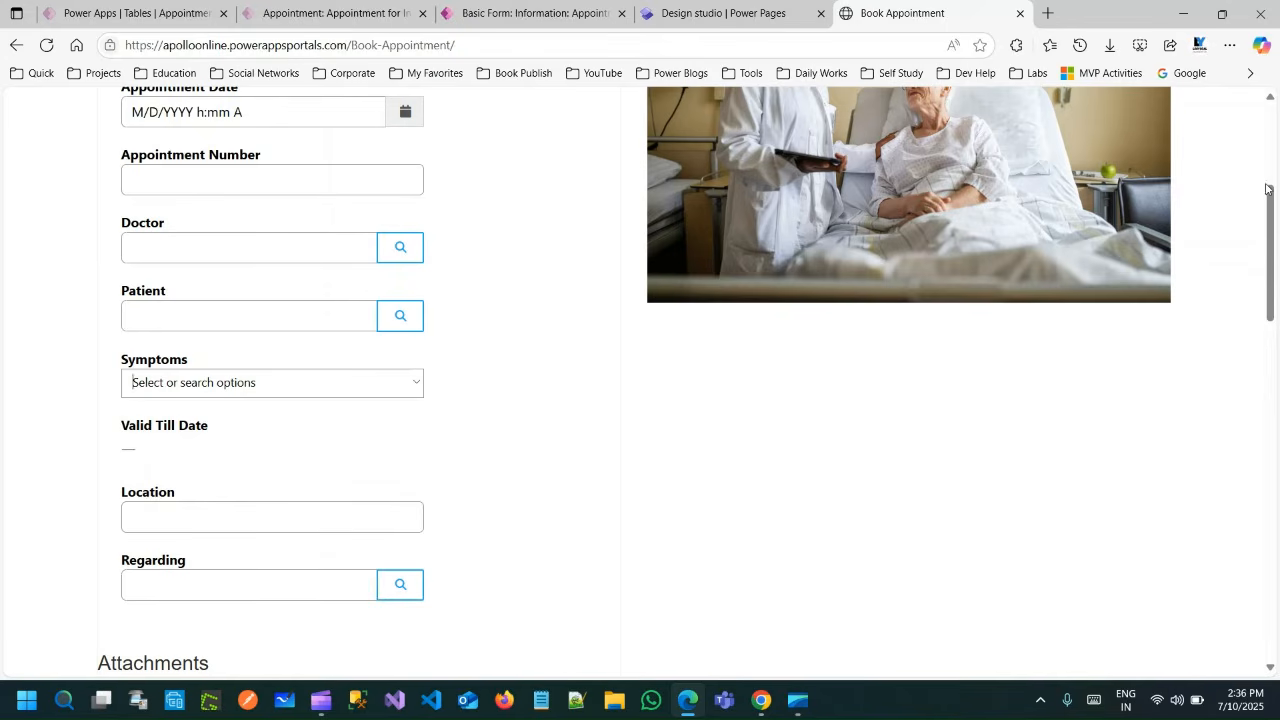
{"action": "scroll", "coordinate": [1265, 243], "scroll_direction": "up", "scroll_amount": 3}
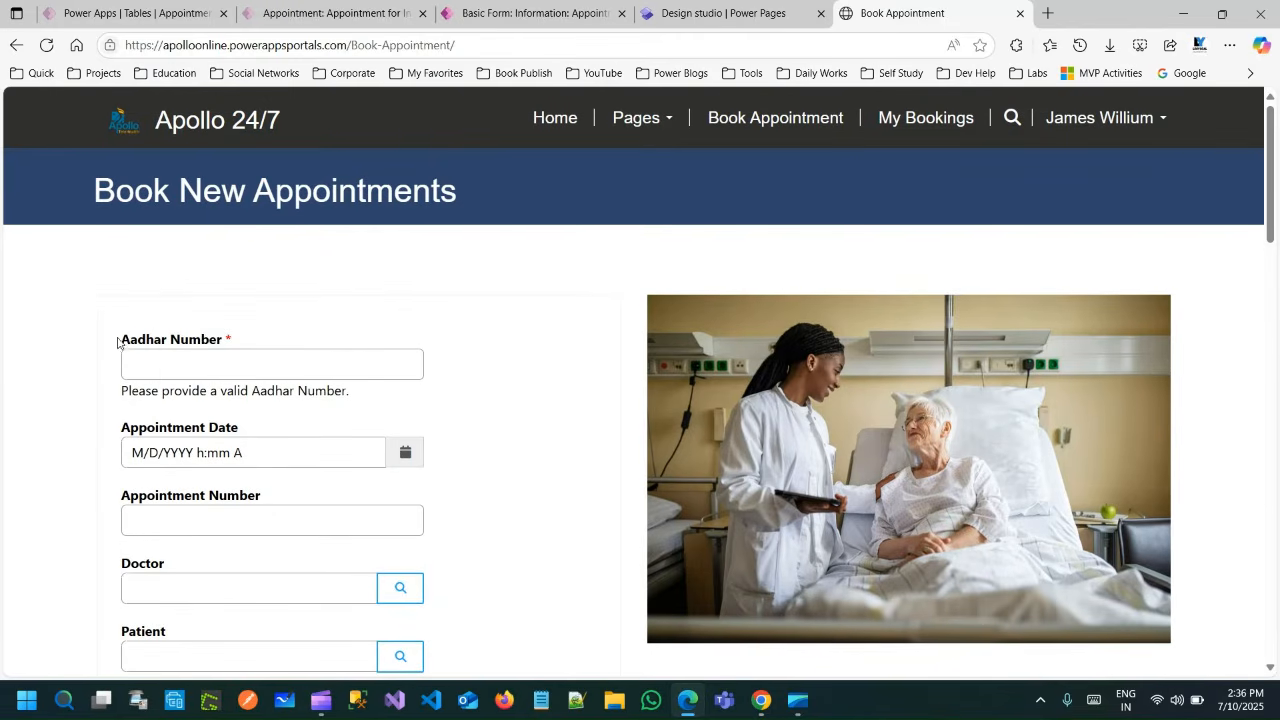
{"action": "left_click_drag", "start_coordinate": [121, 340], "coordinate": [222, 341]}
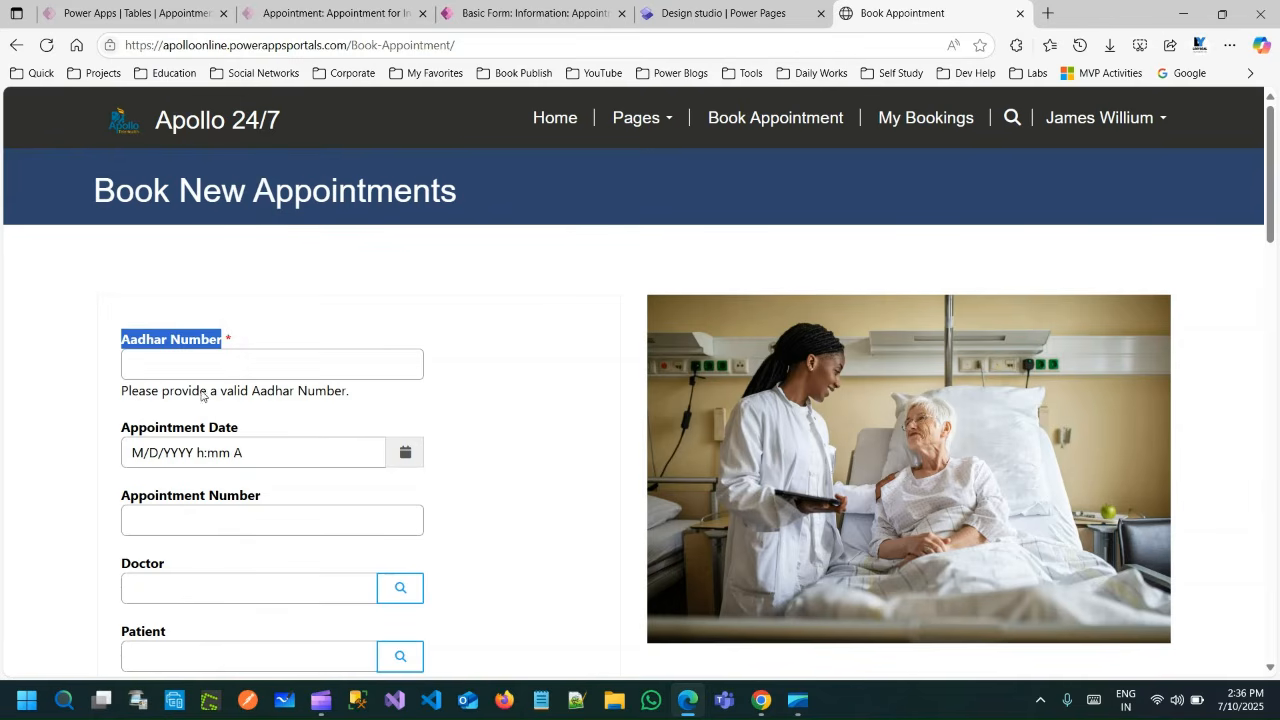
{"action": "left_click_drag", "start_coordinate": [121, 391], "coordinate": [337, 400]}
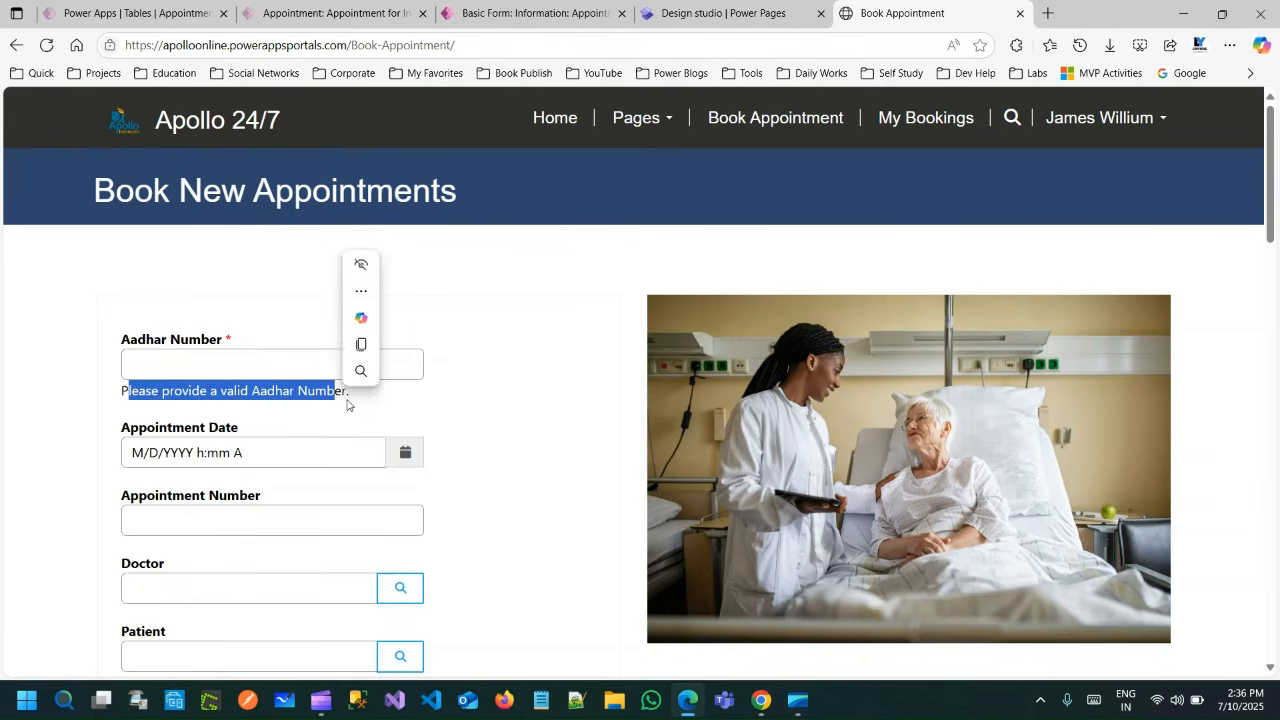
{"action": "left_click", "coordinate": [395, 402]}
Submit the appointment form with the Aadhar Number empty and follow its validation error link to the field
{"action": "left_click_drag", "start_coordinate": [1275, 188], "coordinate": [1278, 592]}
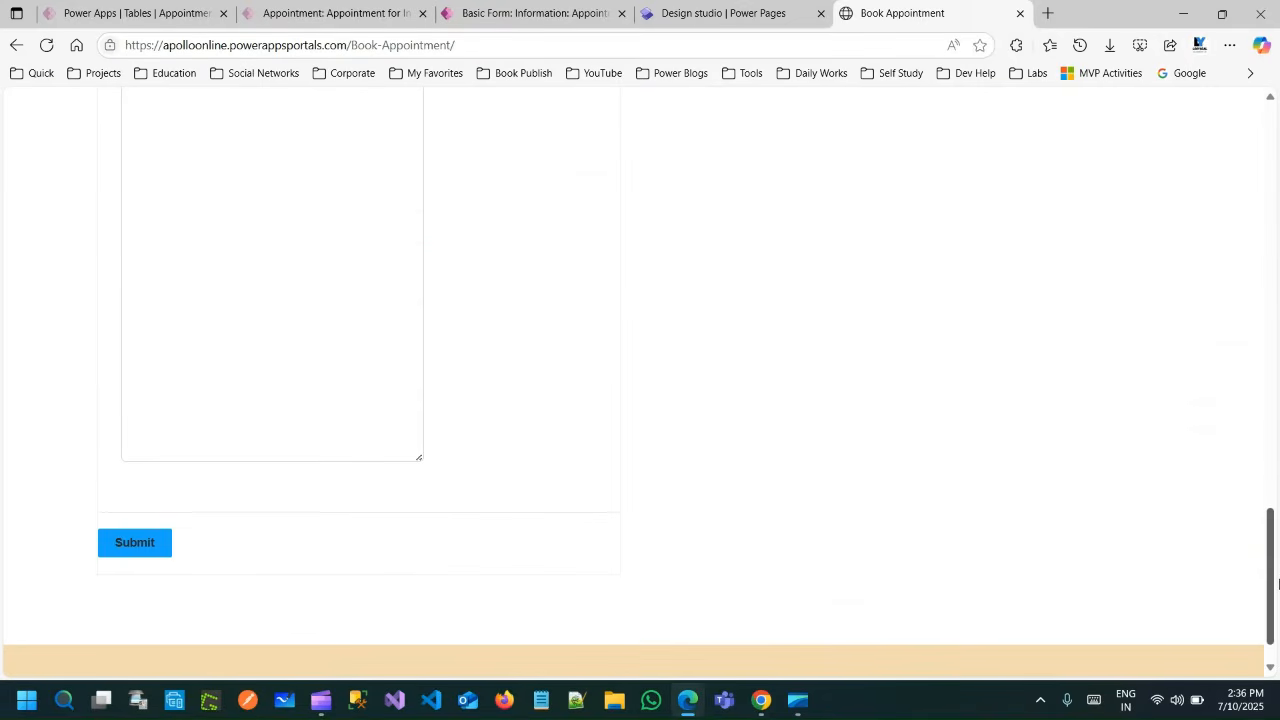
{"action": "left_click", "coordinate": [166, 549]}
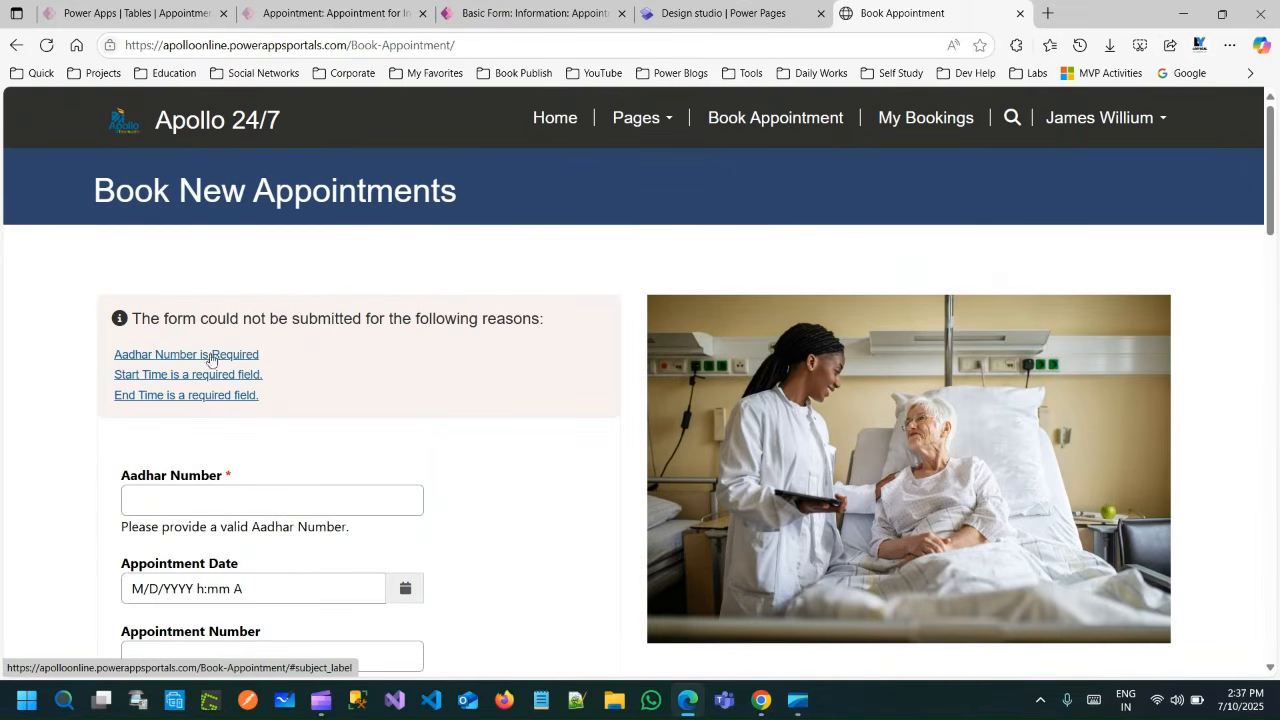
{"action": "left_click", "coordinate": [224, 363]}
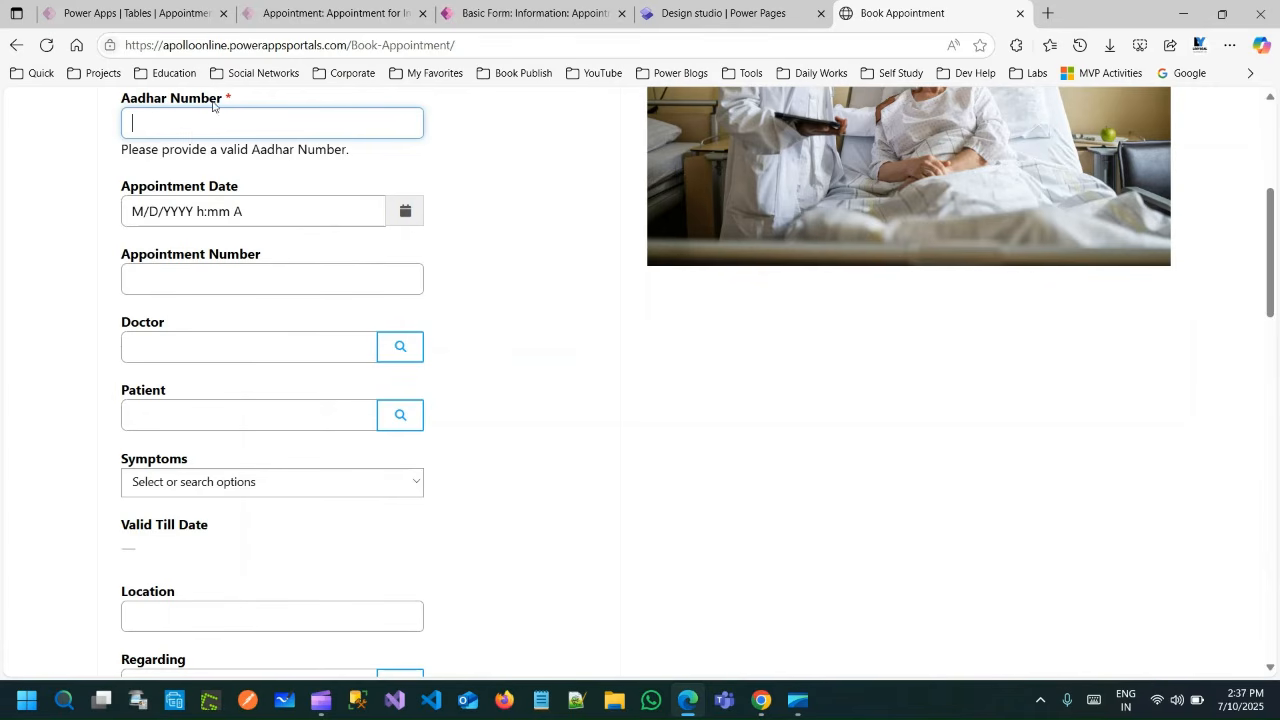
Enter the non-numeric text "sdfsdfsdf" as the Aadhar Number and submit the form to test the validation
{"action": "left_click", "coordinate": [220, 130]}
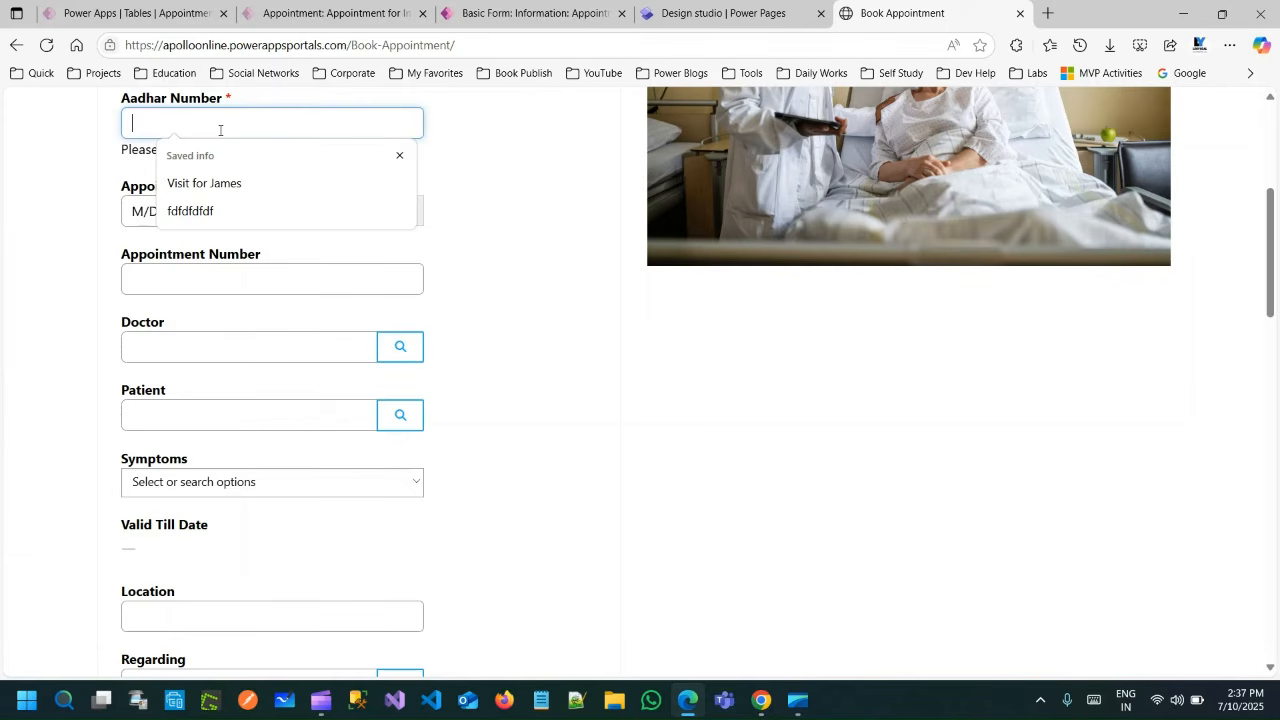
{"action": "type", "text": "sdfsdfsdf"}
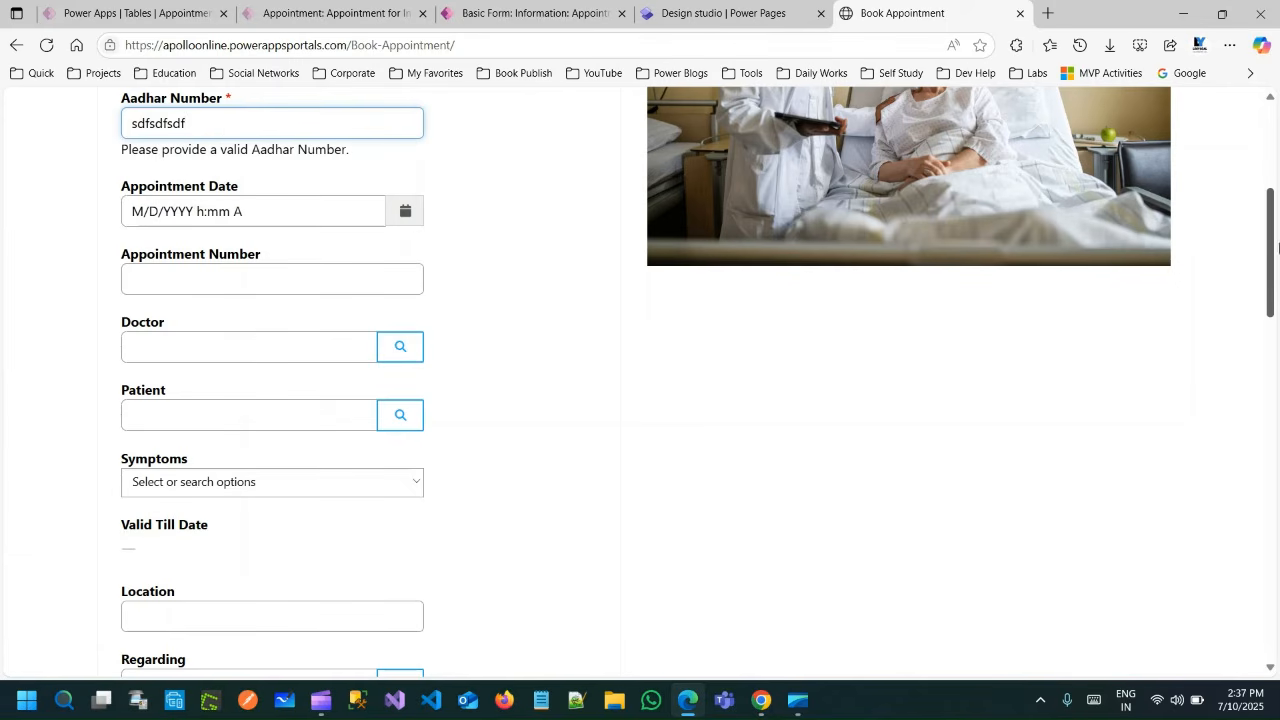
{"action": "left_click_drag", "start_coordinate": [1275, 245], "coordinate": [1273, 585]}
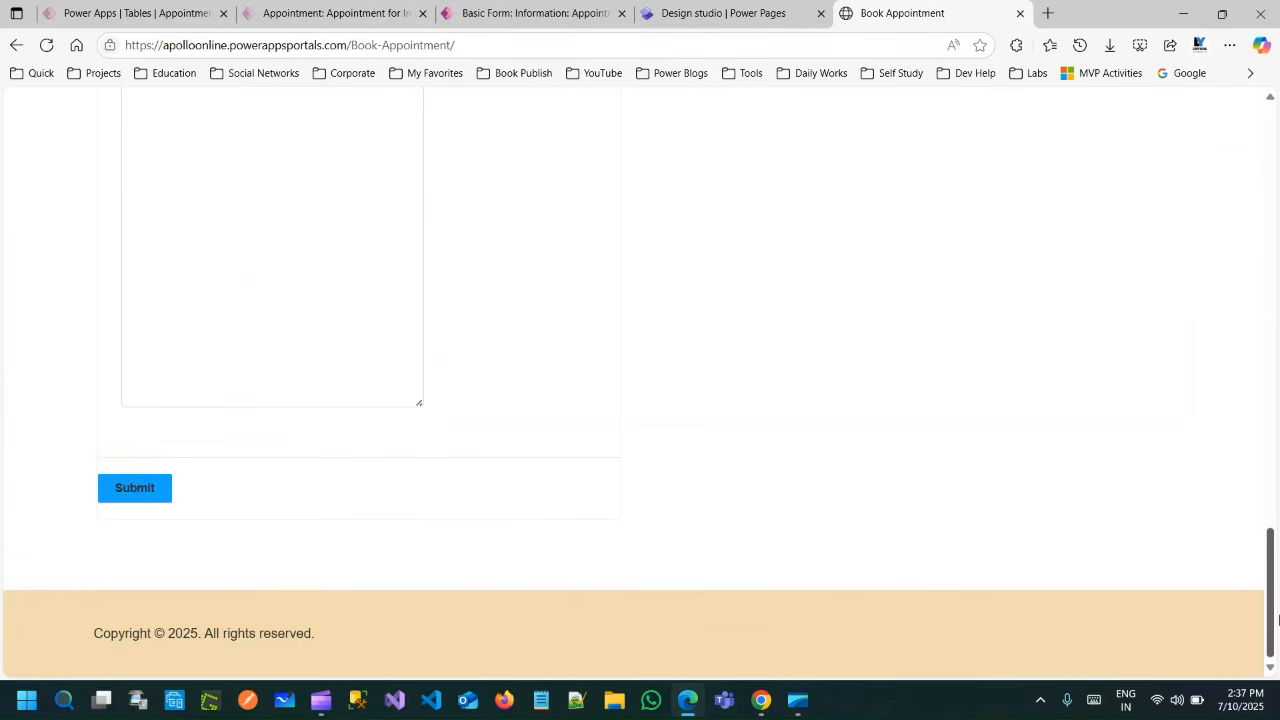
{"action": "left_click", "coordinate": [145, 492]}
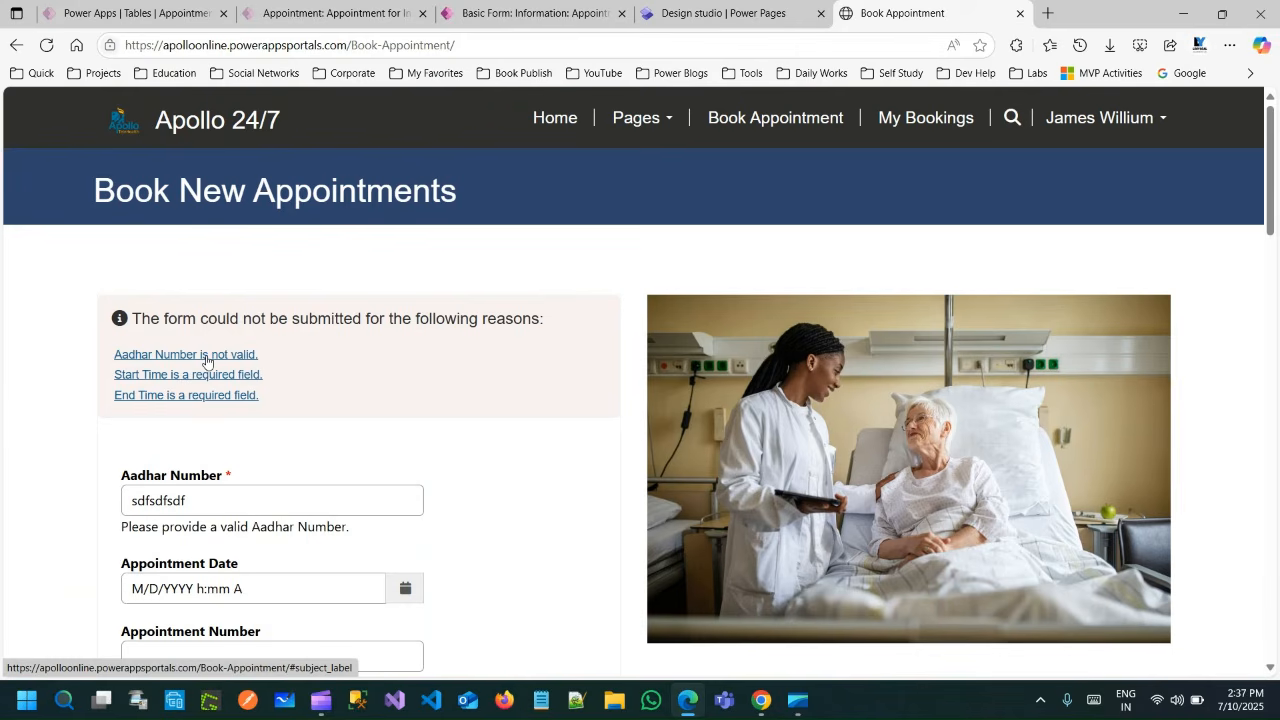
Replace the Aadhar Number with a 12-digit number starting with 1 and submit the form again
{"action": "left_click", "coordinate": [206, 356]}
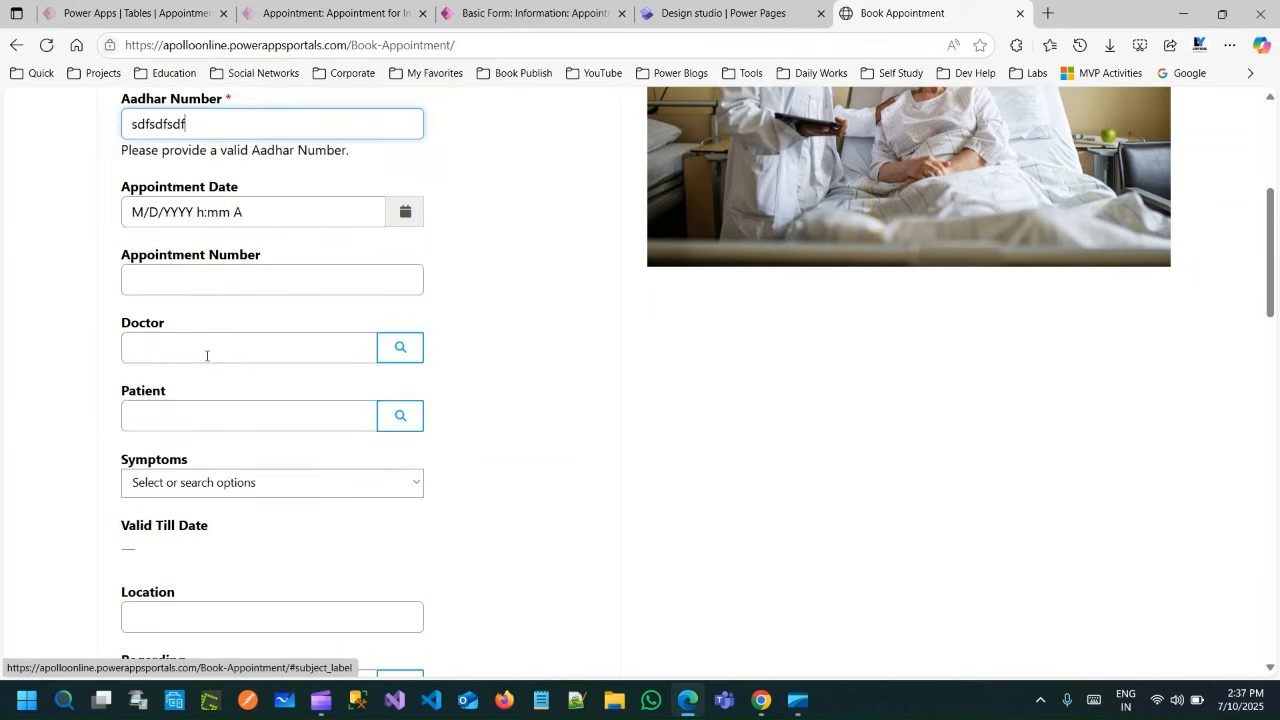
{"action": "double_click", "coordinate": [166, 122]}
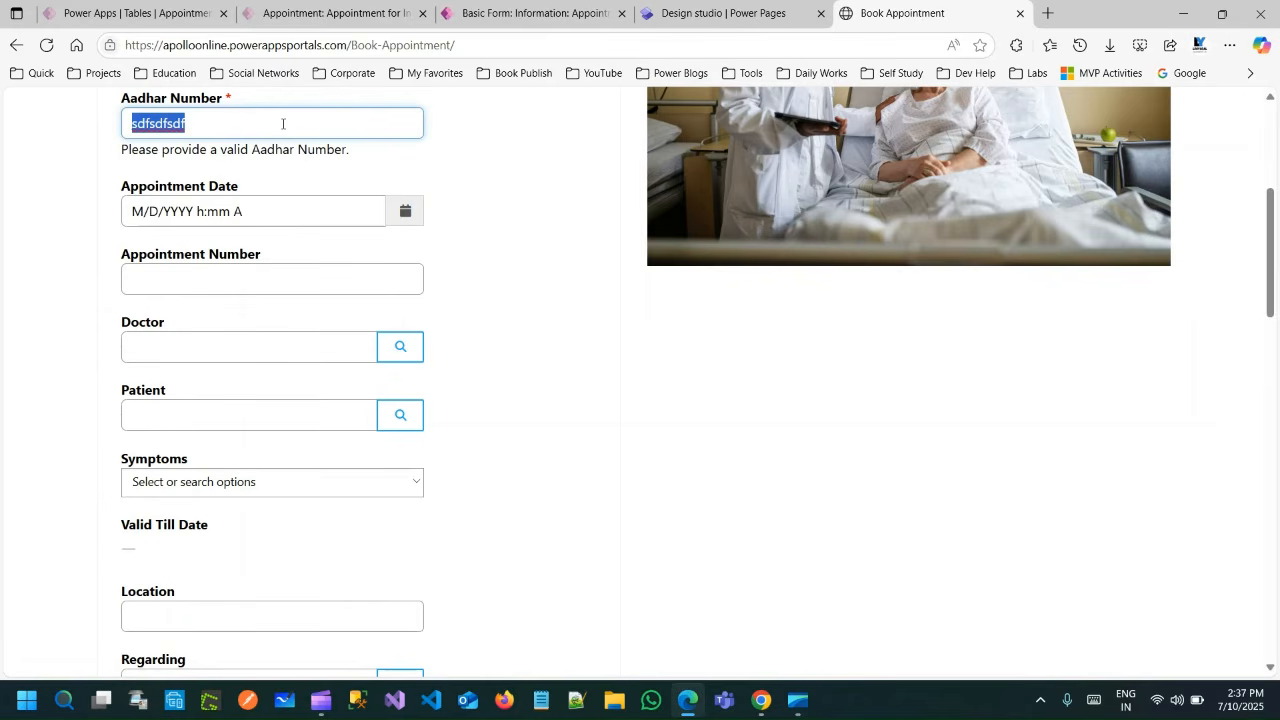
{"action": "type", "text": "1234"}
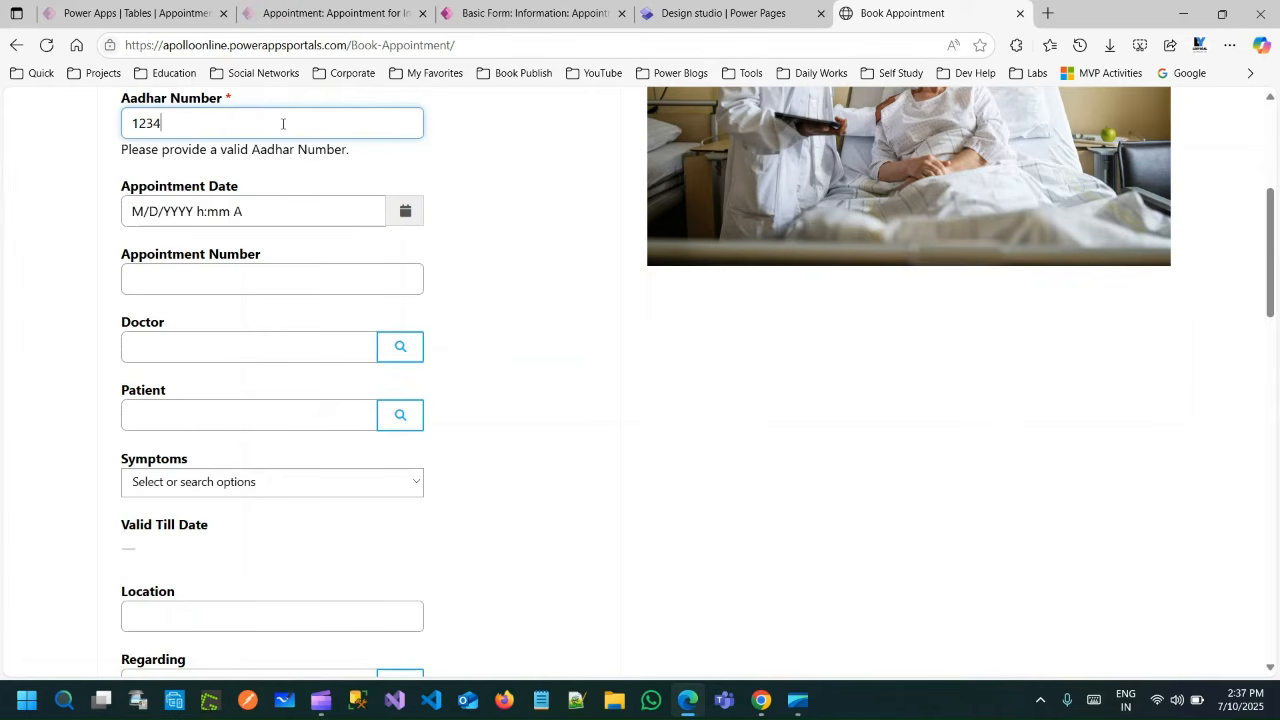
{"action": "type", "text": "12341234"}
{"action": "left_click_drag", "start_coordinate": [1276, 240], "coordinate": [1275, 592]}
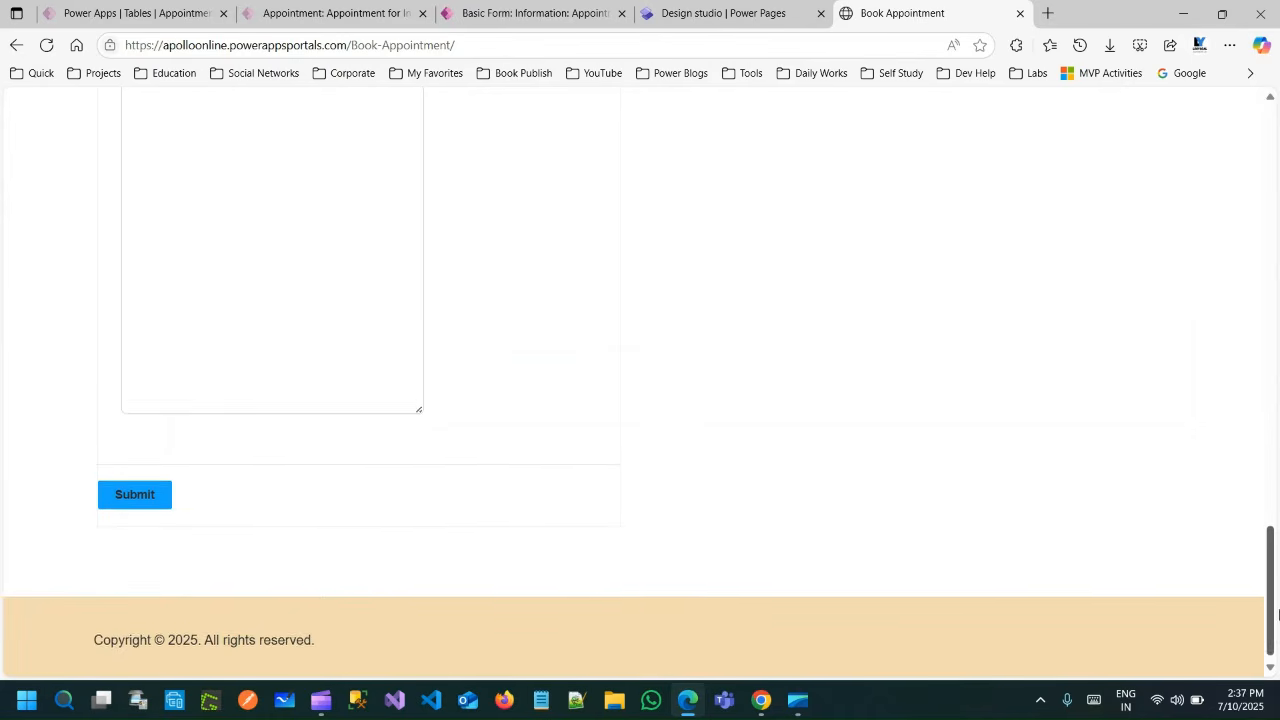
{"action": "left_click", "coordinate": [140, 491]}
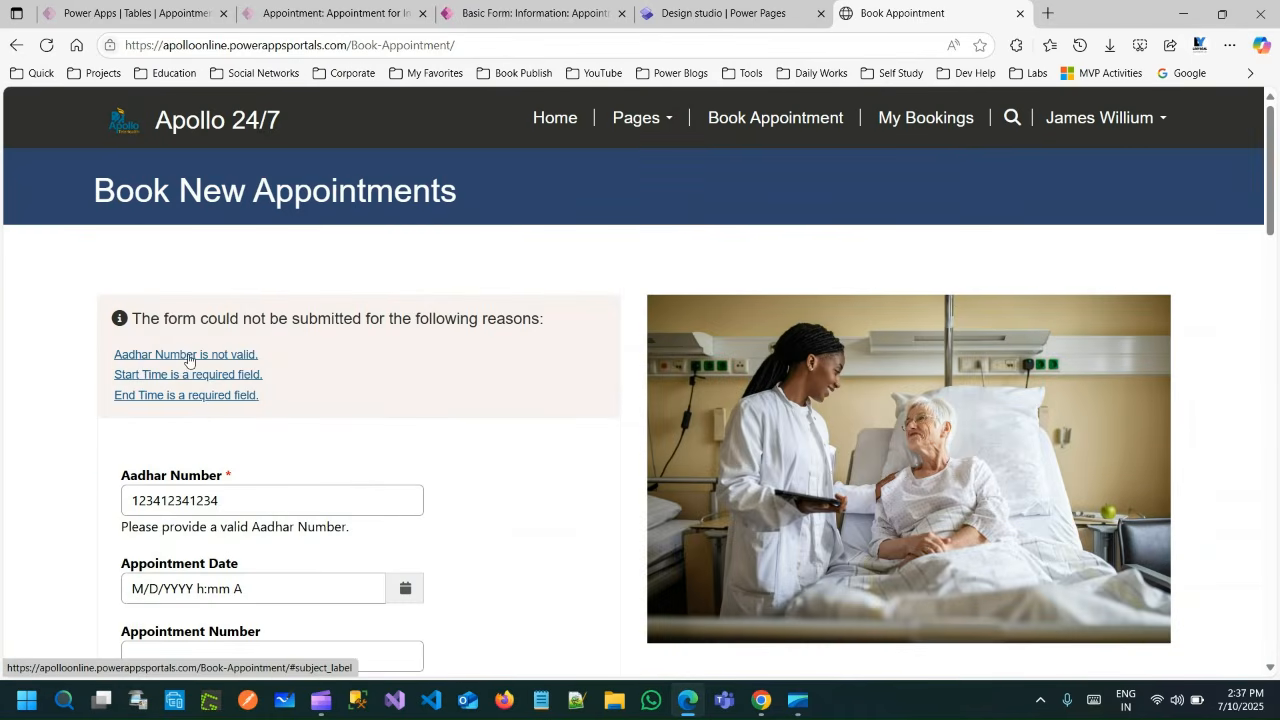
Change the first digit of the Aadhar Number to 3, resubmit the form and check the field's validation
{"action": "left_click", "coordinate": [188, 354]}
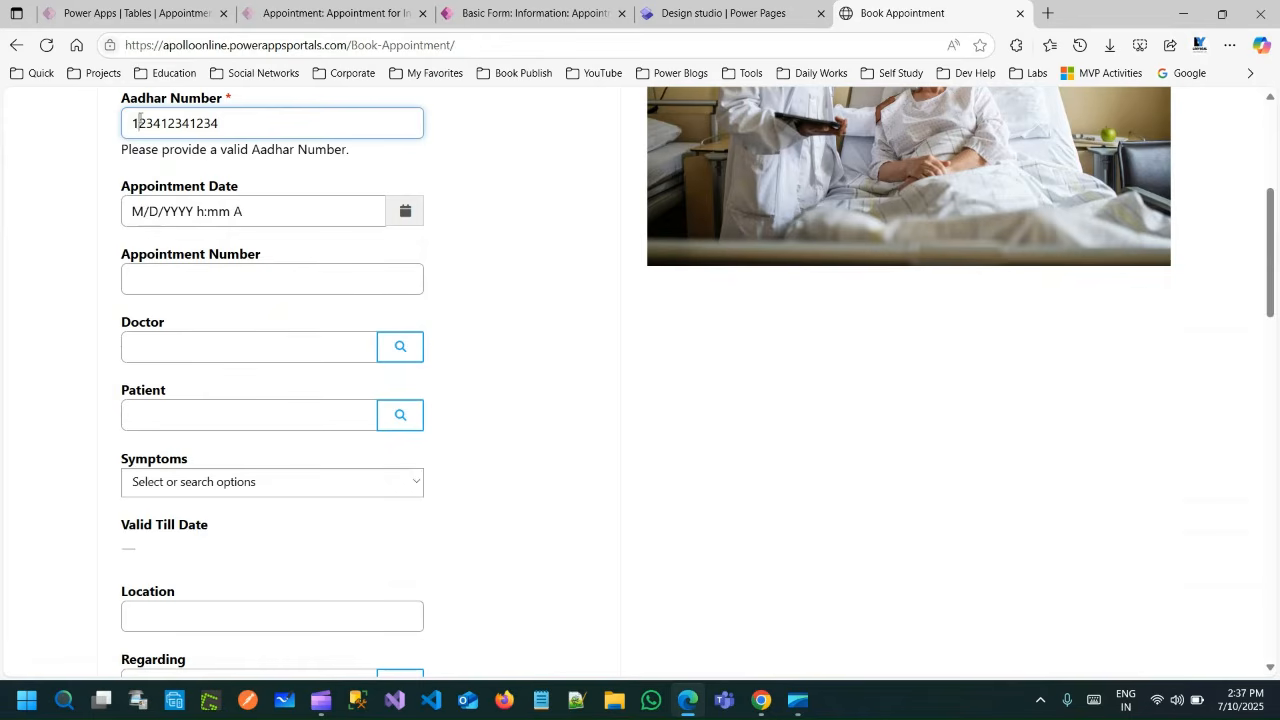
{"action": "left_click_drag", "start_coordinate": [139, 121], "coordinate": [125, 119]}
{"action": "type", "text": "3"}
{"action": "left_click_drag", "start_coordinate": [153, 122], "coordinate": [634, 237]}
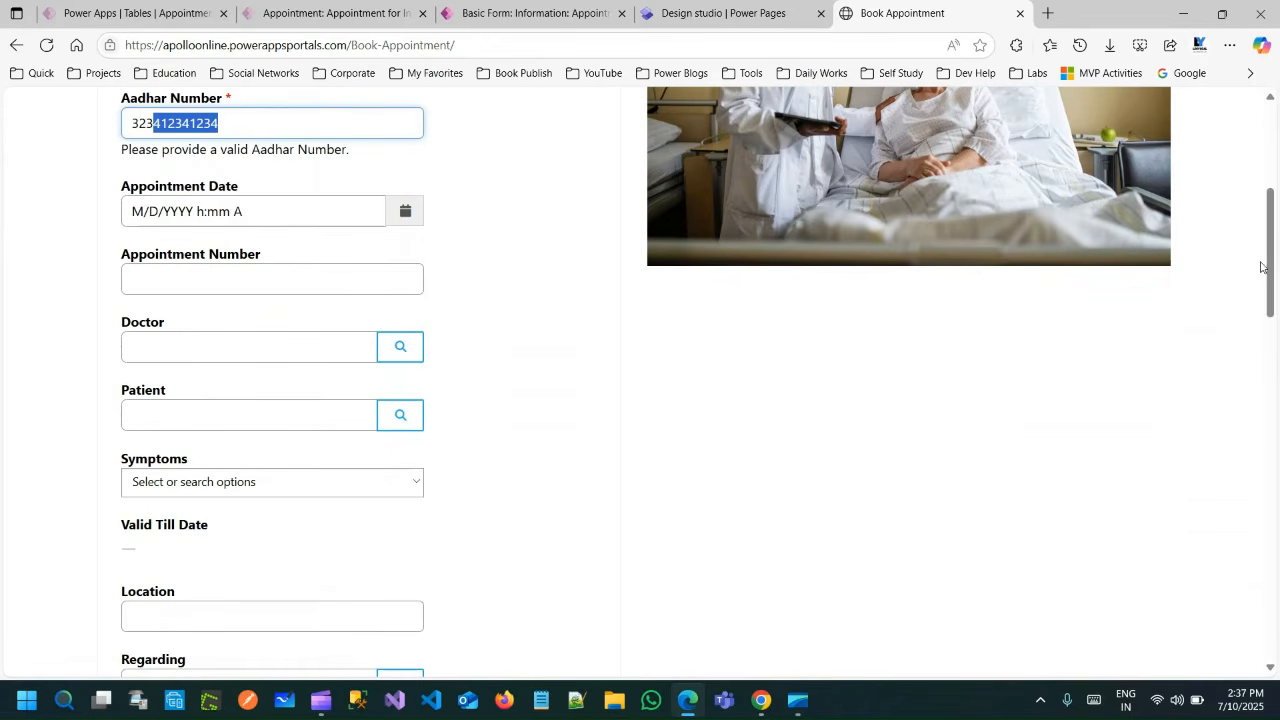
{"action": "left_click_drag", "start_coordinate": [1276, 278], "coordinate": [1278, 626]}
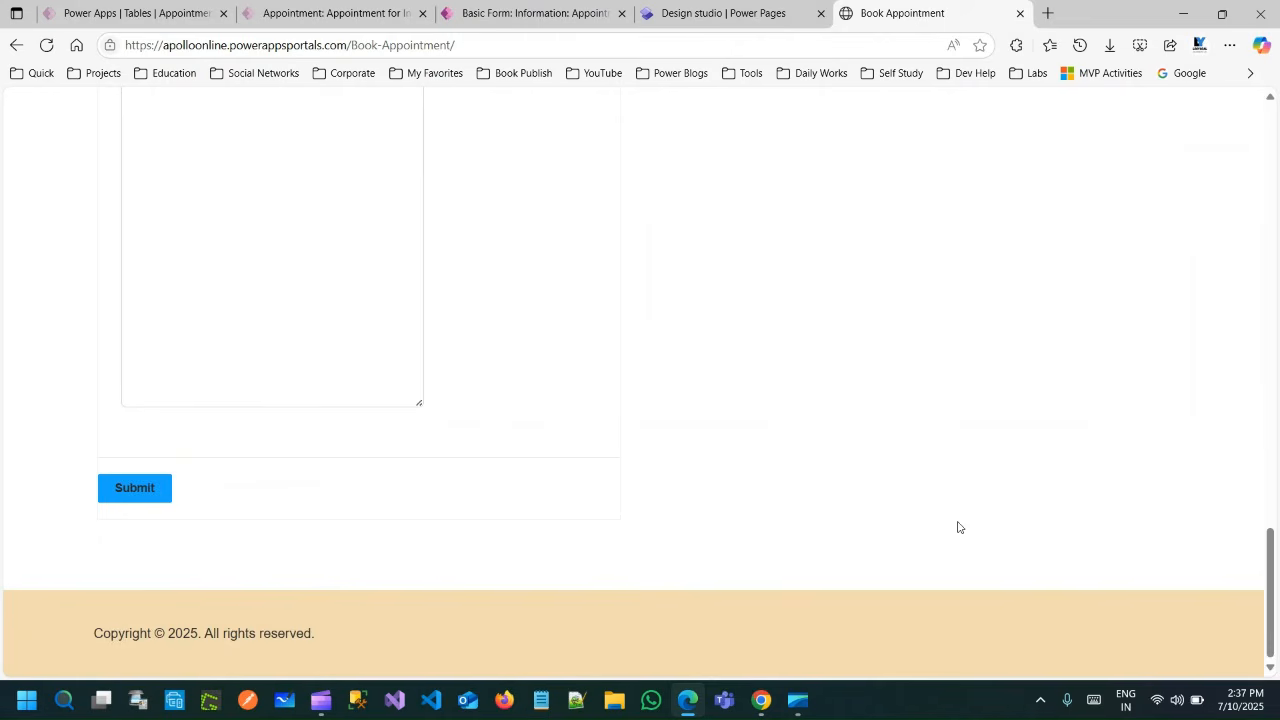
{"action": "left_click", "coordinate": [130, 492]}
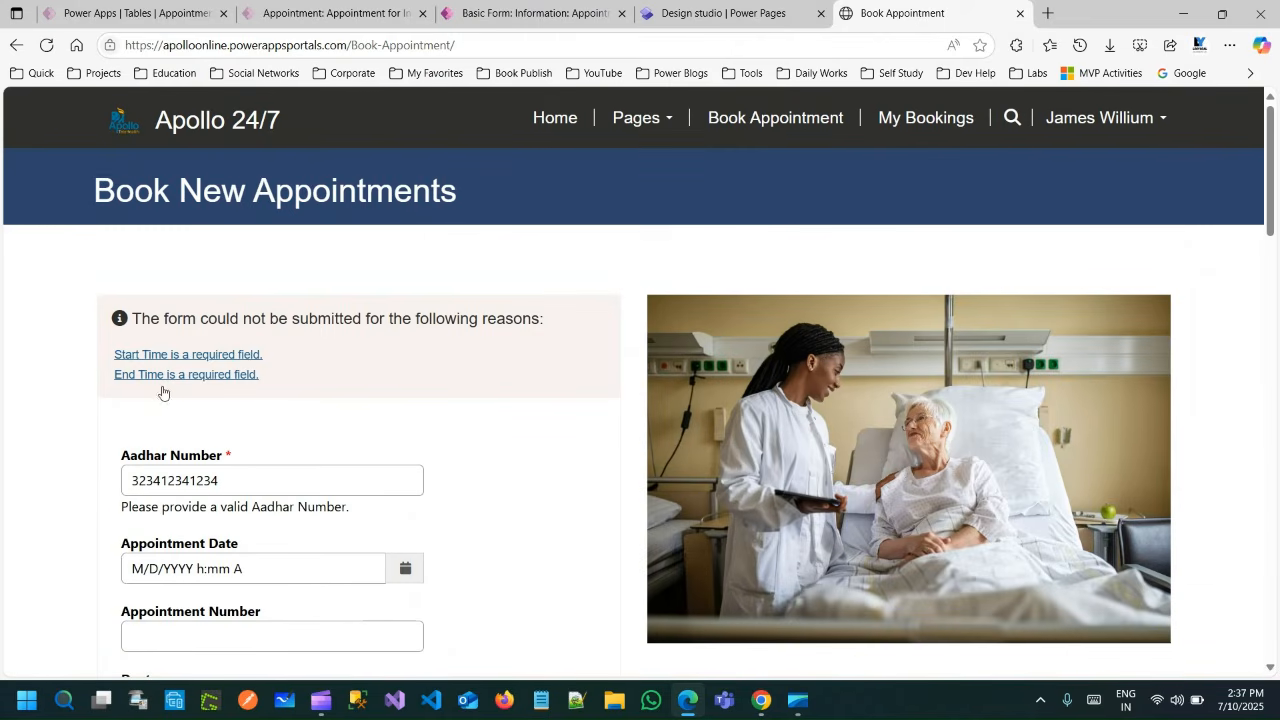
{"action": "left_click_drag", "start_coordinate": [122, 458], "coordinate": [263, 463]}
{"action": "left_click", "coordinate": [263, 466]}
{"action": "left_click_drag", "start_coordinate": [131, 455], "coordinate": [216, 453]}
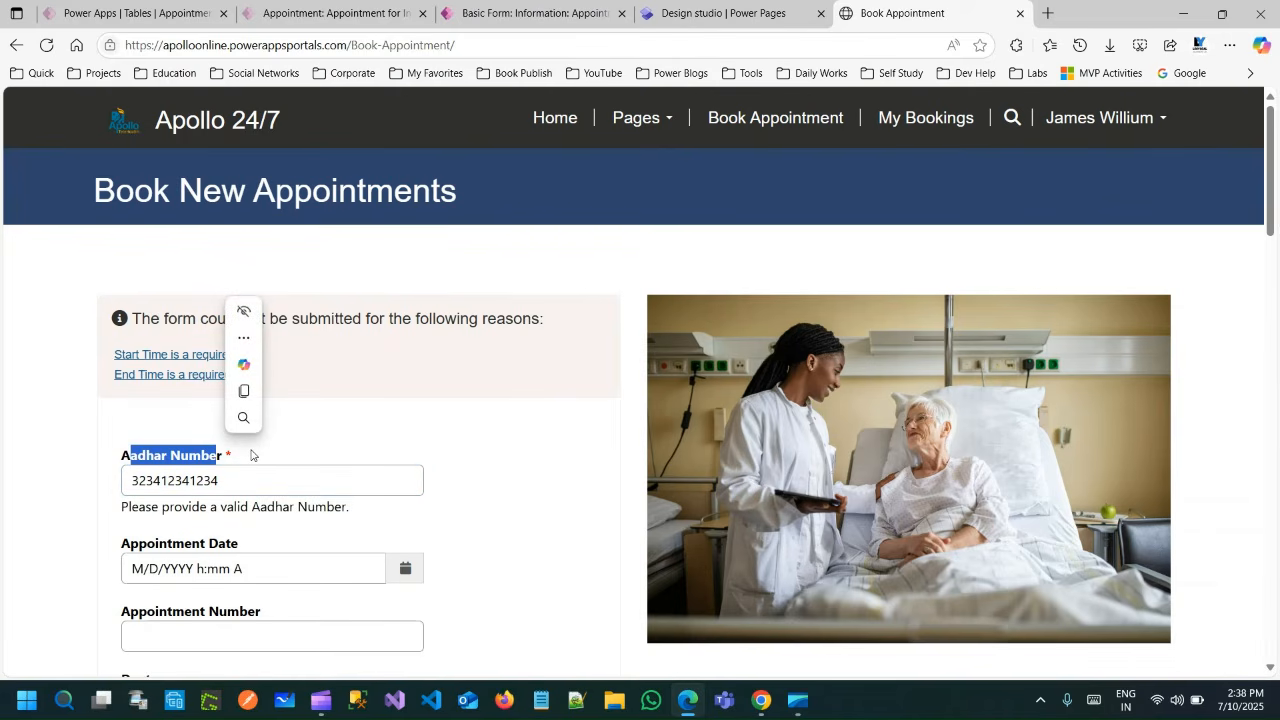
Return to the Power Pages design studio and review the Aadhar Number field's description and regex validation settings
{"action": "left_click", "coordinate": [740, 20]}
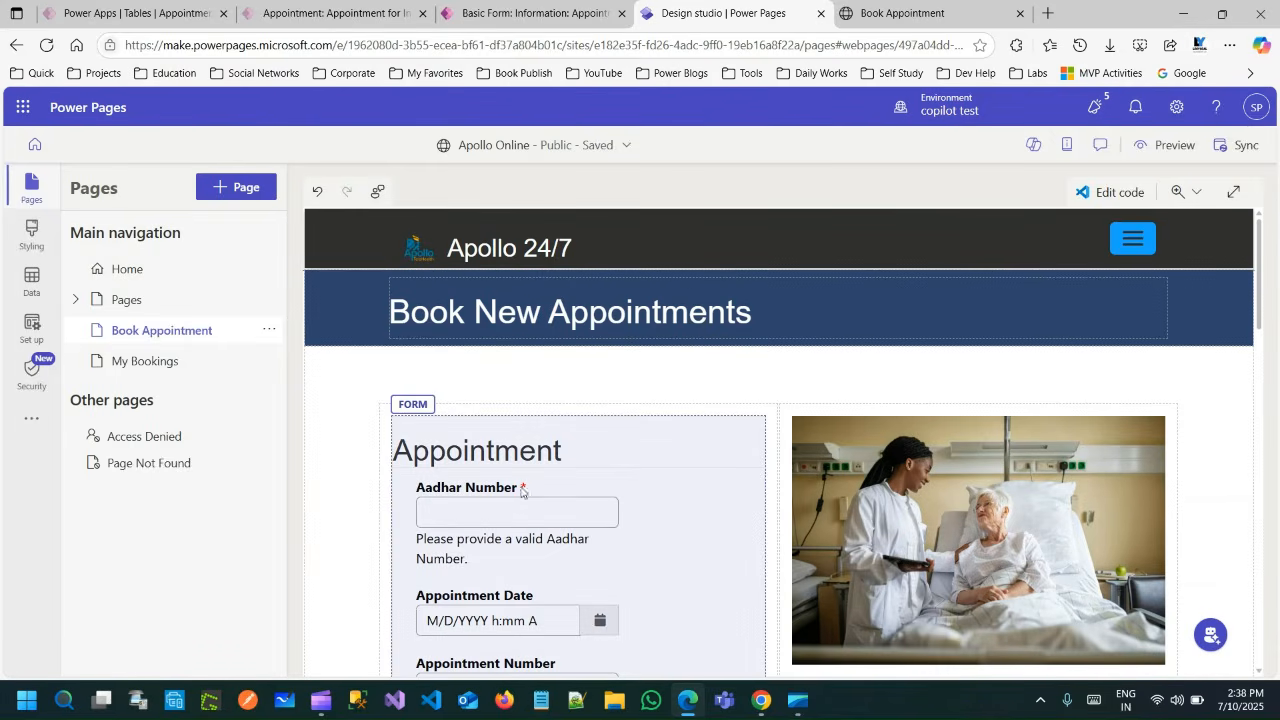
{"action": "left_click", "coordinate": [518, 519]}
{"action": "left_click", "coordinate": [585, 513]}
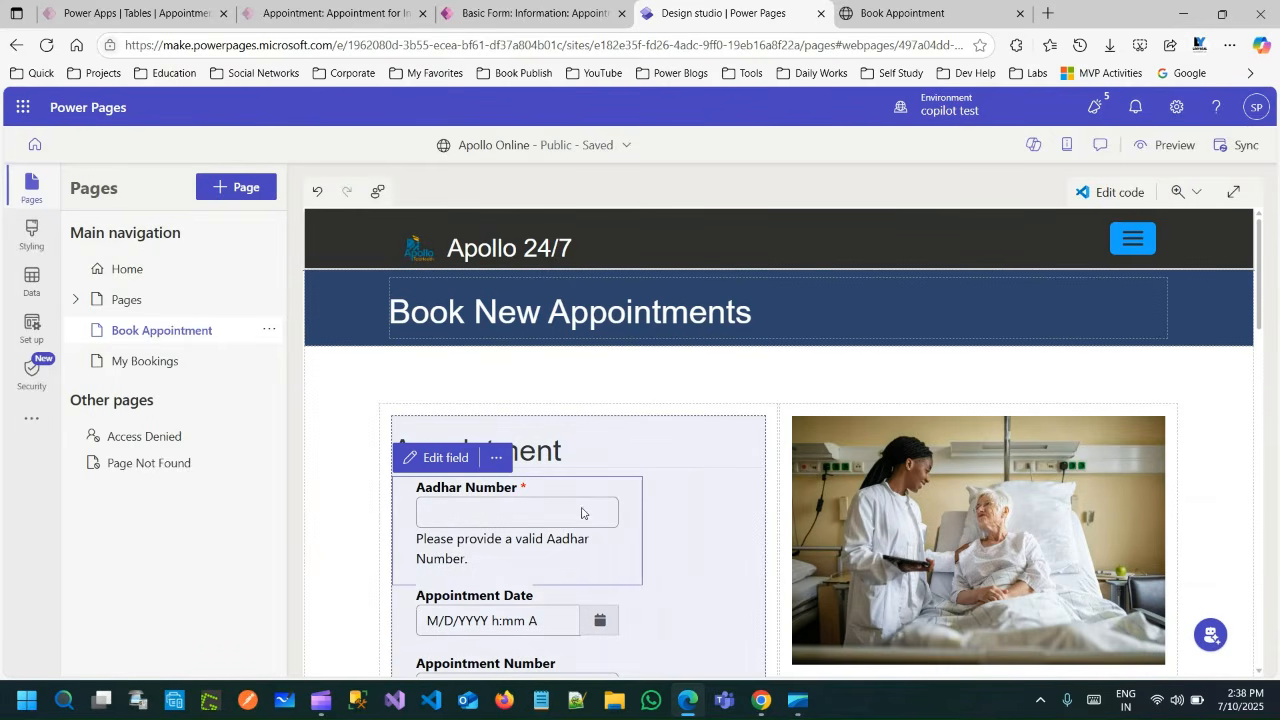
{"action": "left_click", "coordinate": [441, 459]}
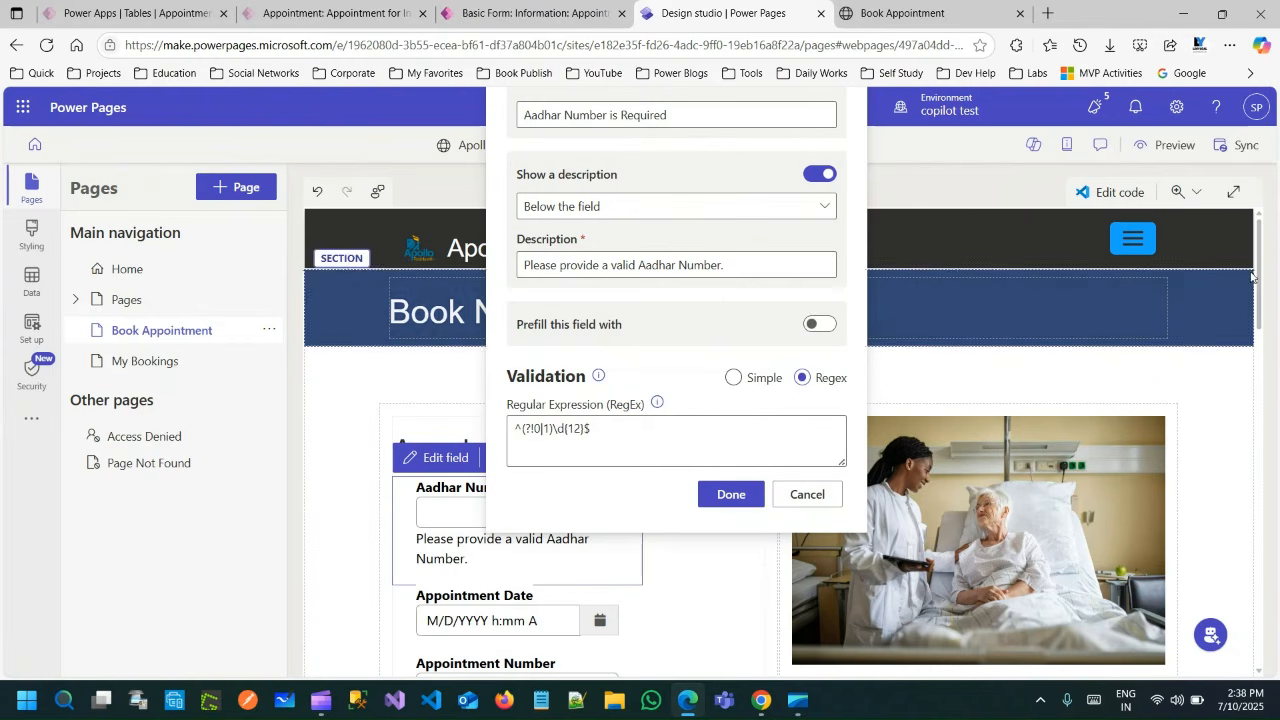
Review the Appointment Date field's editing options and close them without making changes
{"action": "left_click_drag", "start_coordinate": [1262, 268], "coordinate": [1262, 293]}
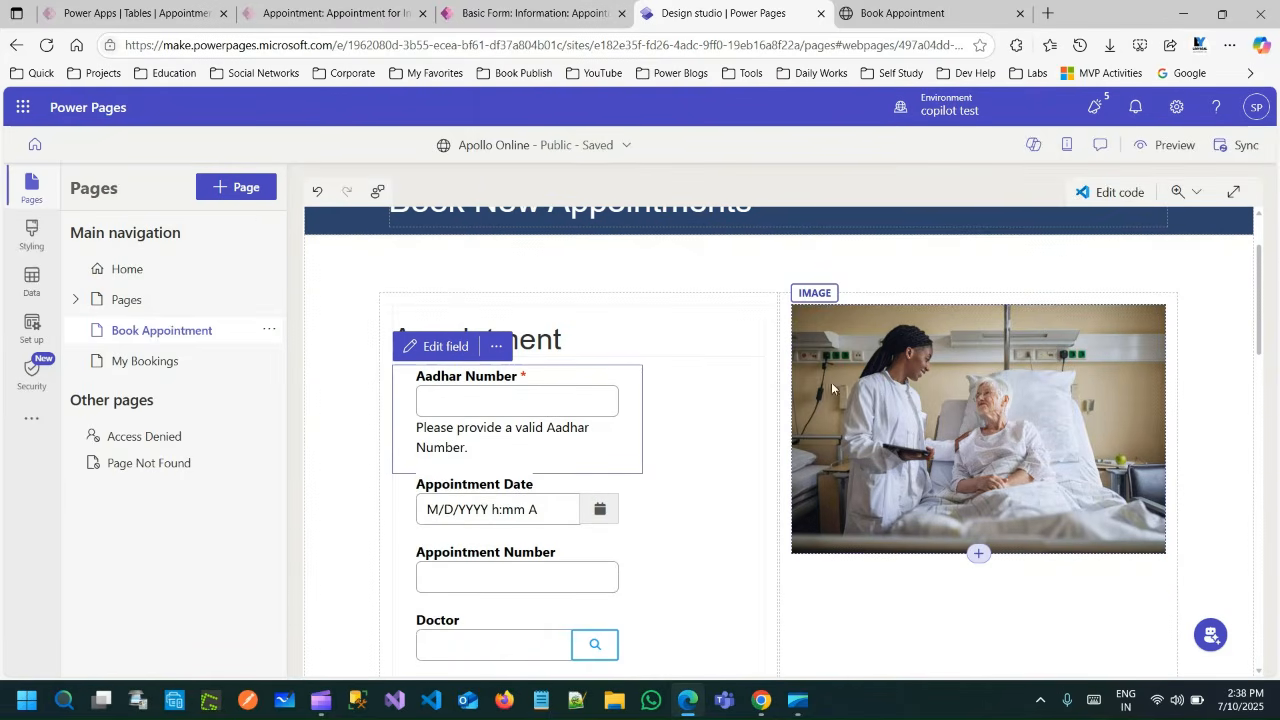
{"action": "left_click", "coordinate": [478, 519]}
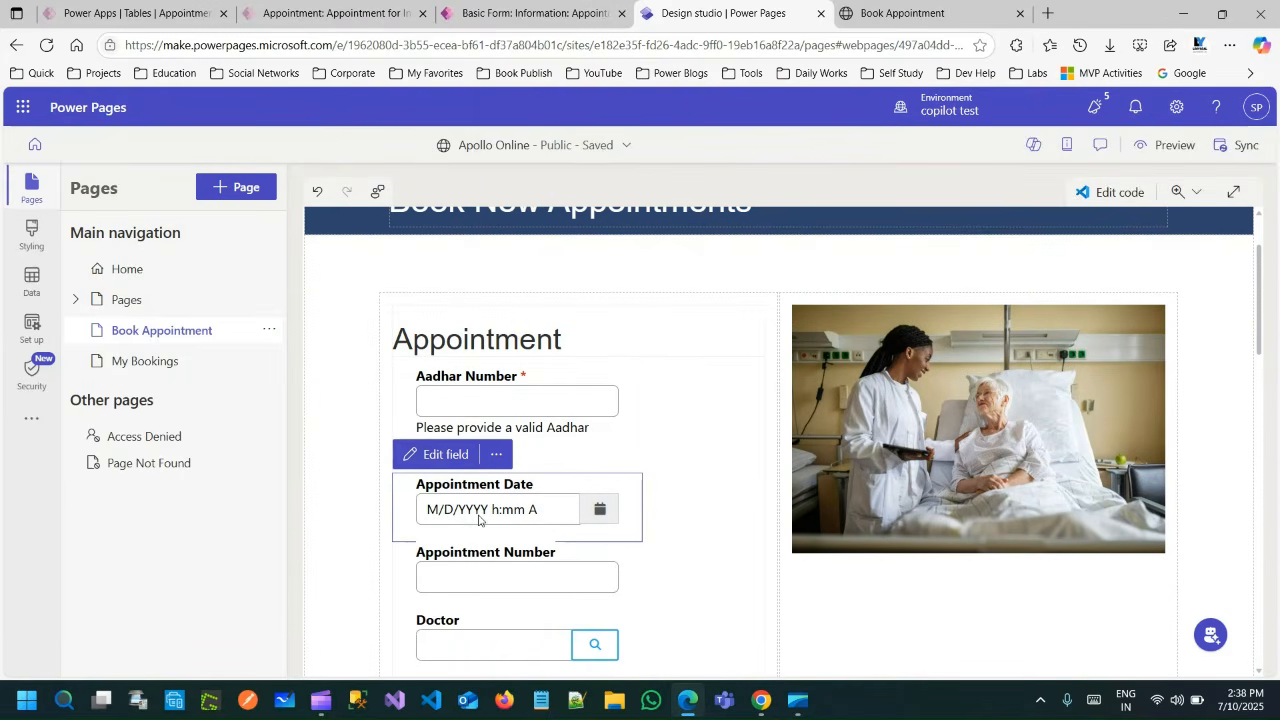
{"action": "left_click", "coordinate": [451, 455]}
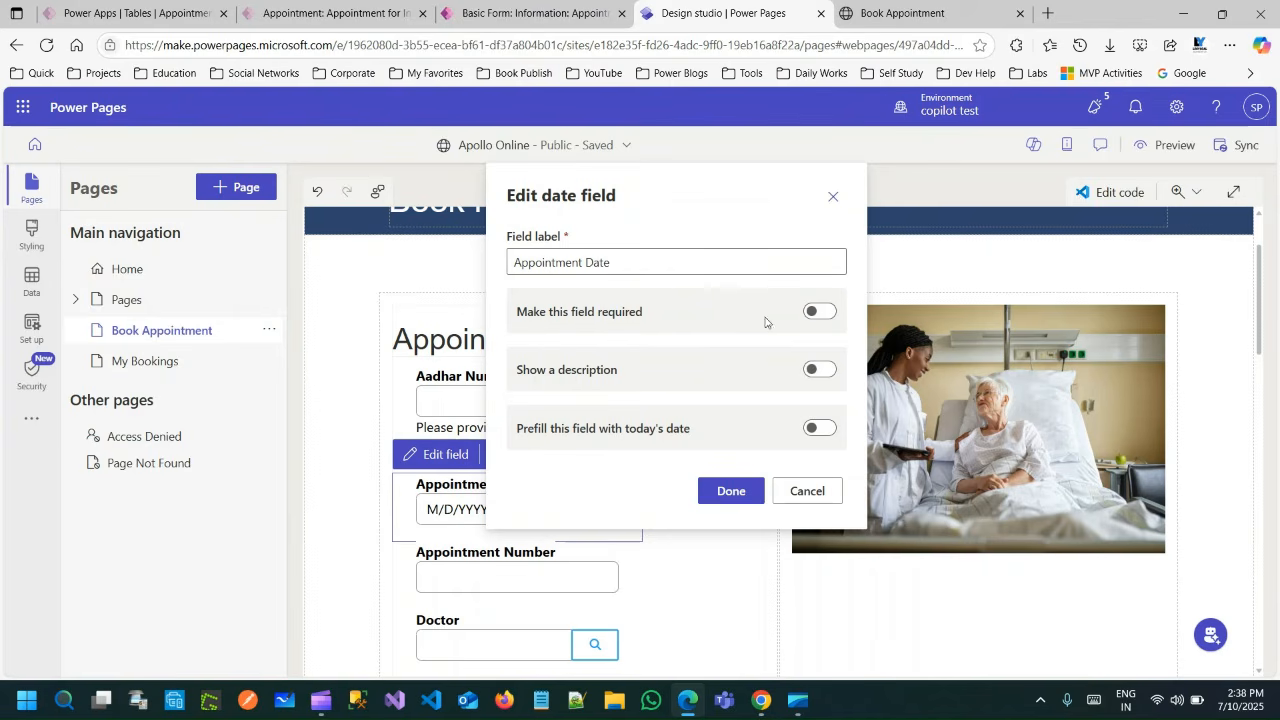
{"action": "left_click", "coordinate": [833, 199]}
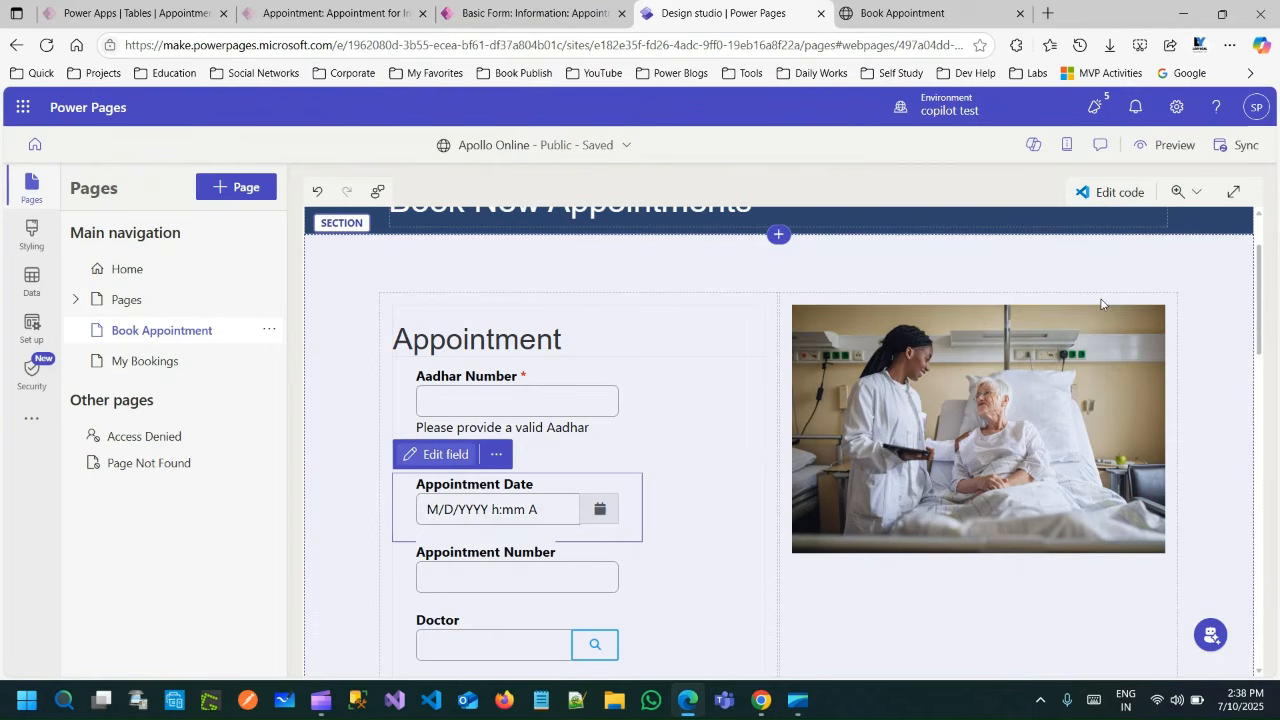